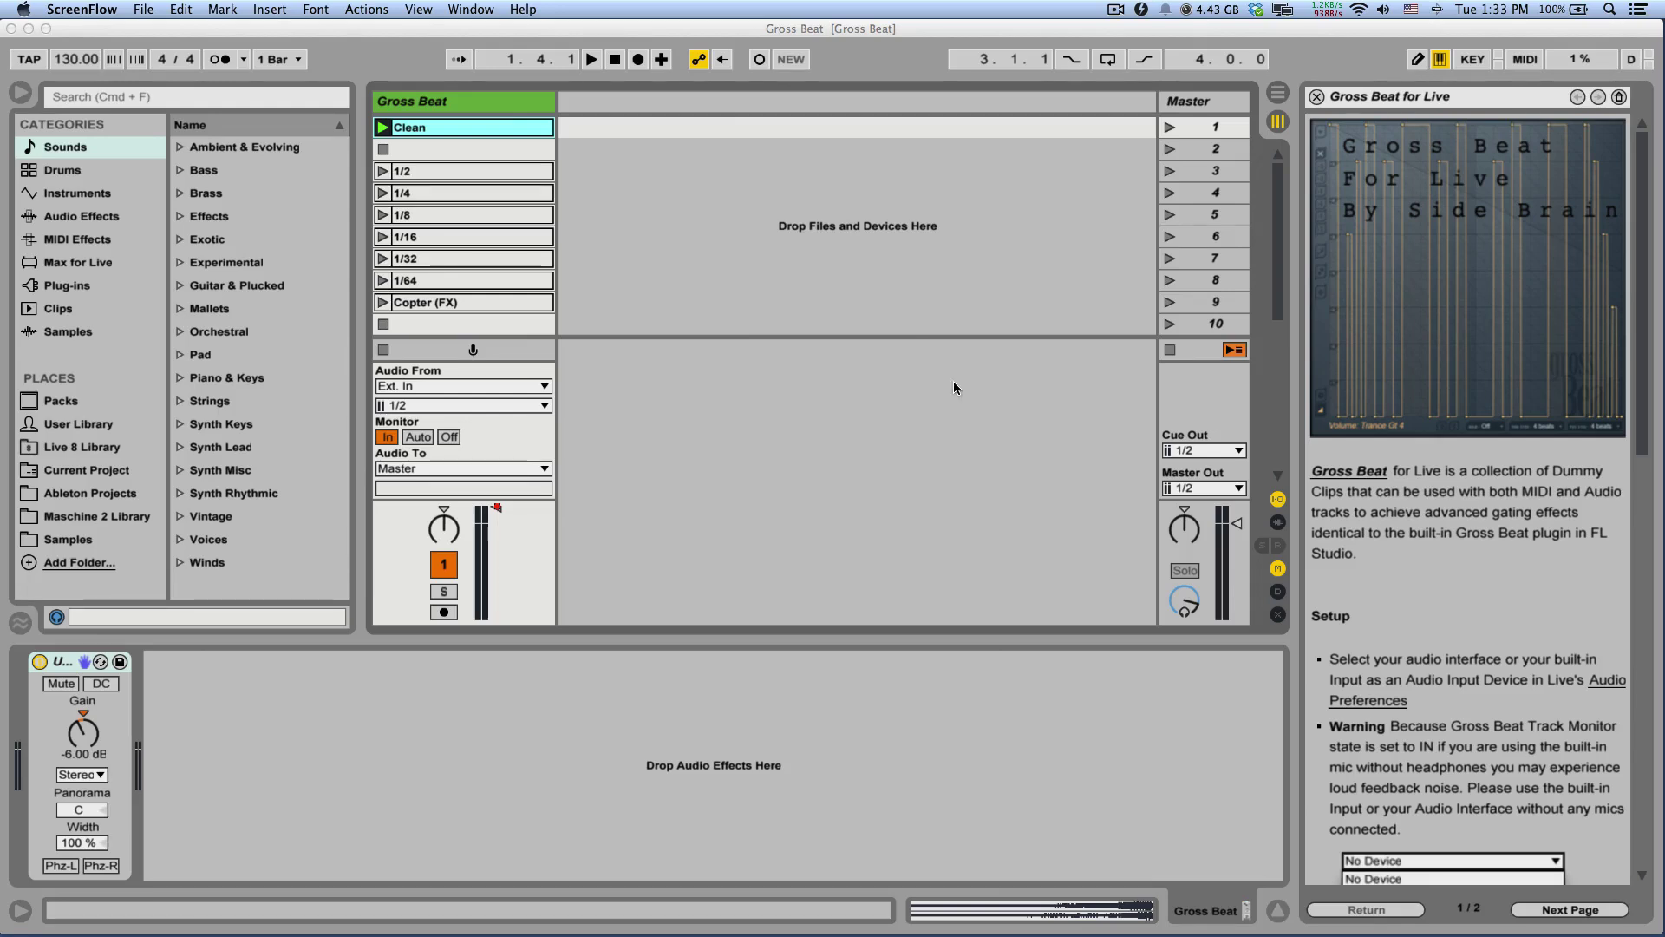
Slide the Live window aside and create a new untitled folder on the desktop
{"action": "left_click_drag", "start_coordinate": [1041, 29], "coordinate": [870, 28]}
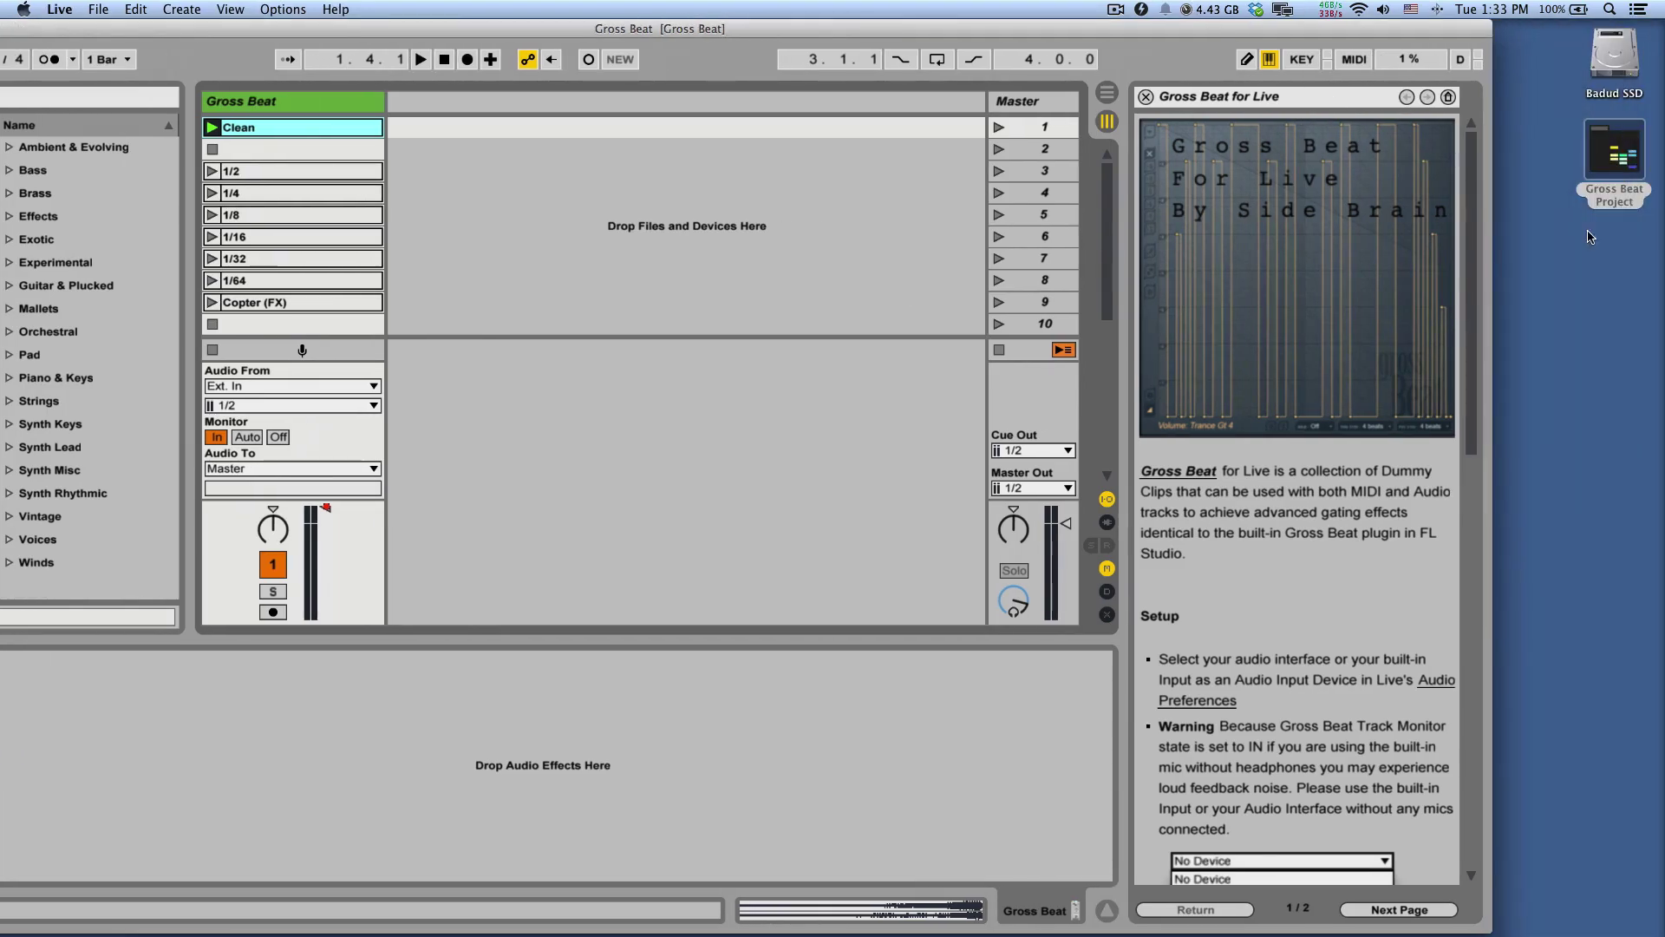
{"action": "right_click", "coordinate": [1572, 238]}
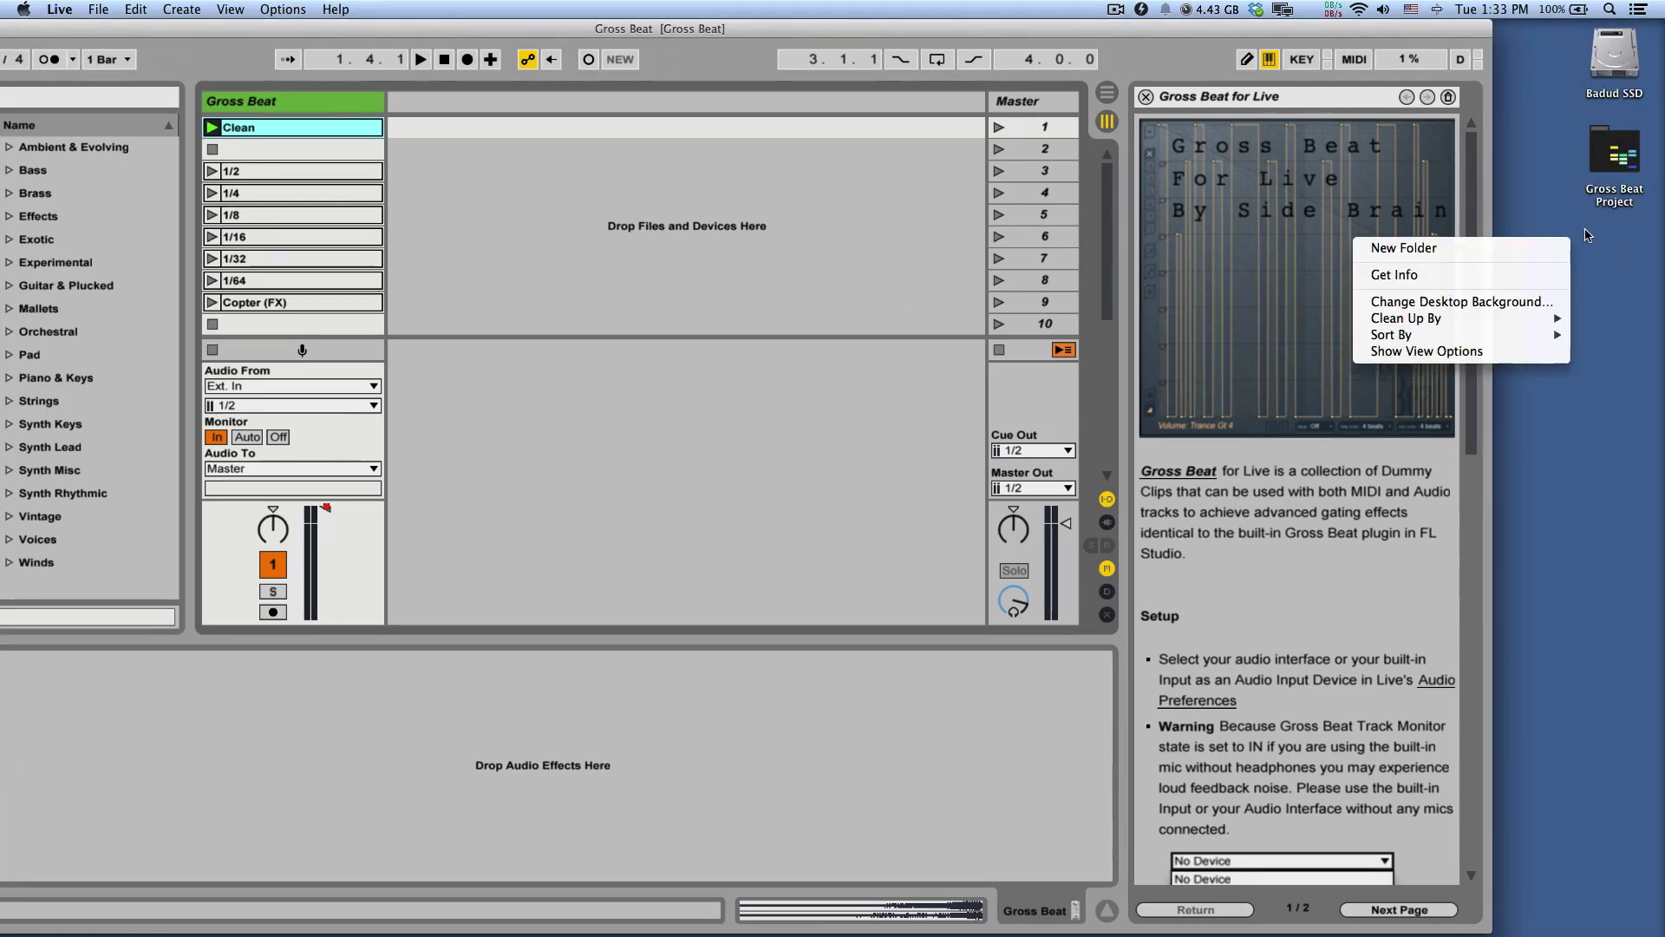
{"action": "left_click", "coordinate": [1590, 233]}
{"action": "right_click", "coordinate": [1590, 234]}
{"action": "left_click", "coordinate": [1552, 242]}
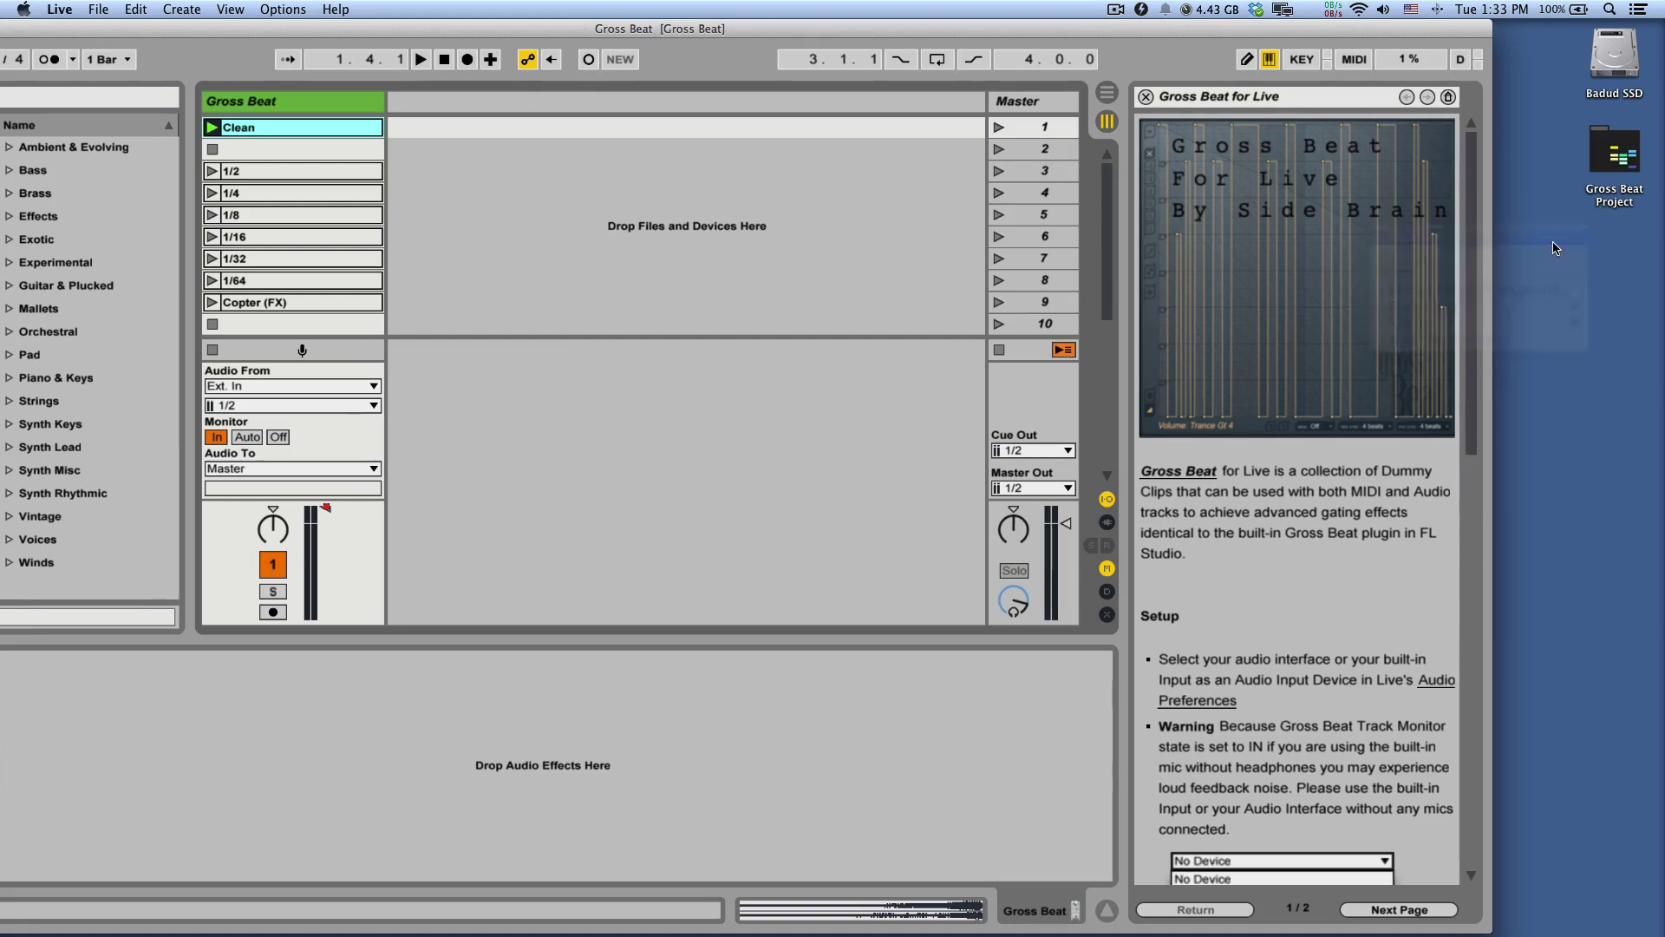
Rename the new folder to 'Templates' and move the Live window back over the desktop
{"action": "left_click", "coordinate": [1614, 247]}
{"action": "key", "text": "Return"}
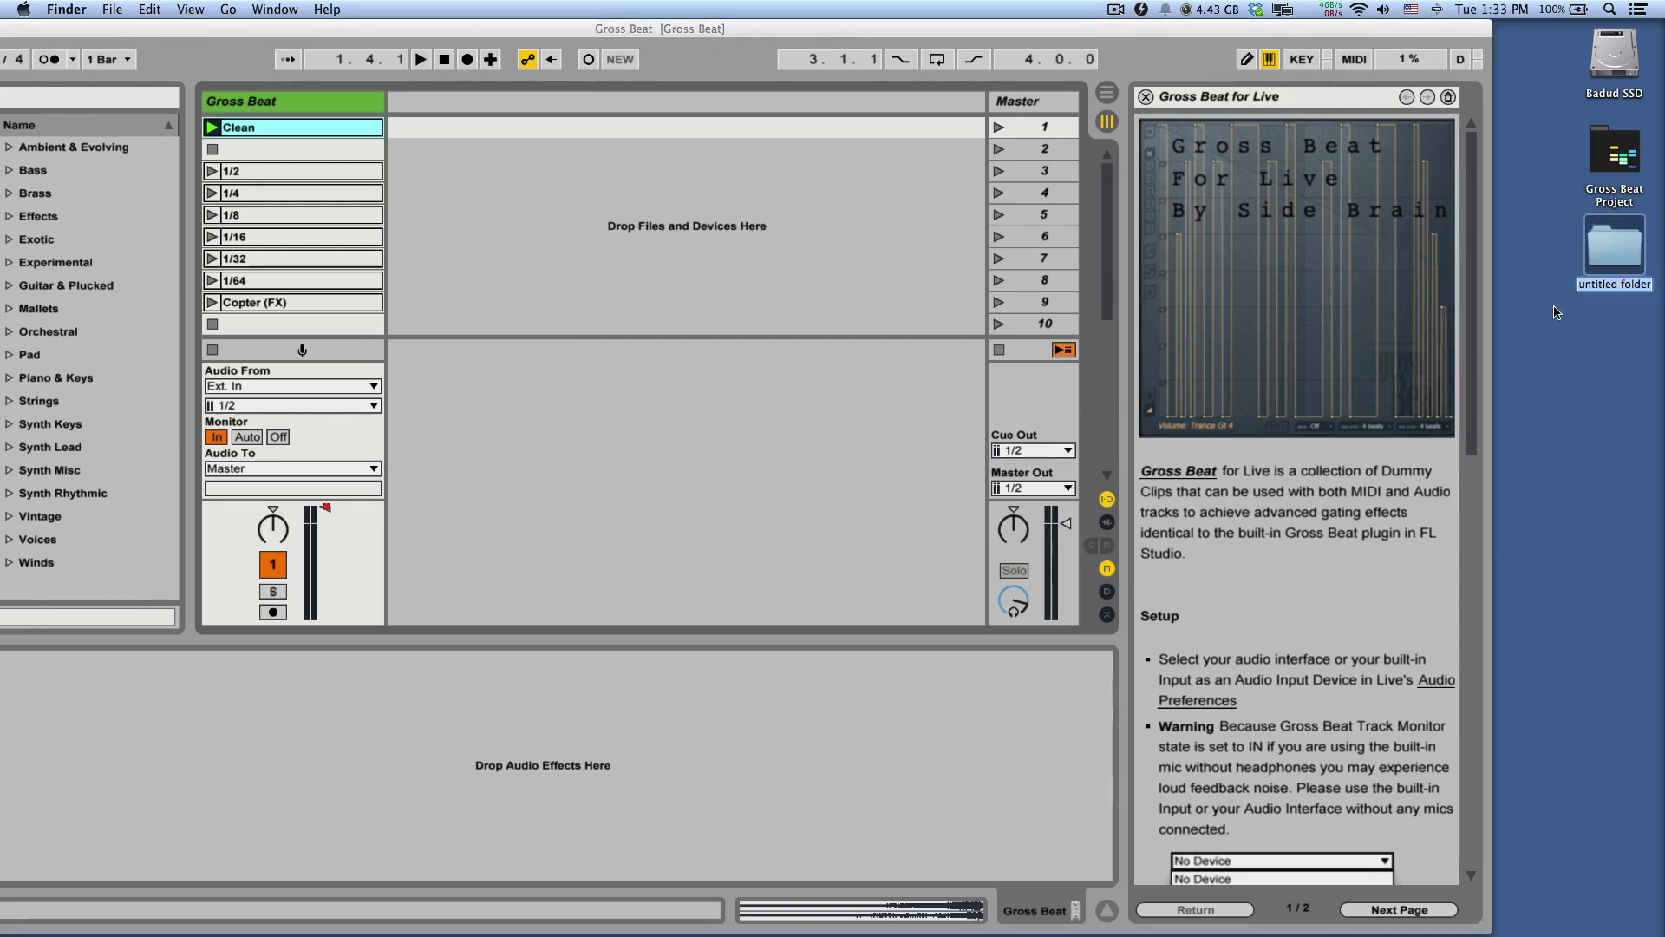
{"action": "type", "text": "Tem"}
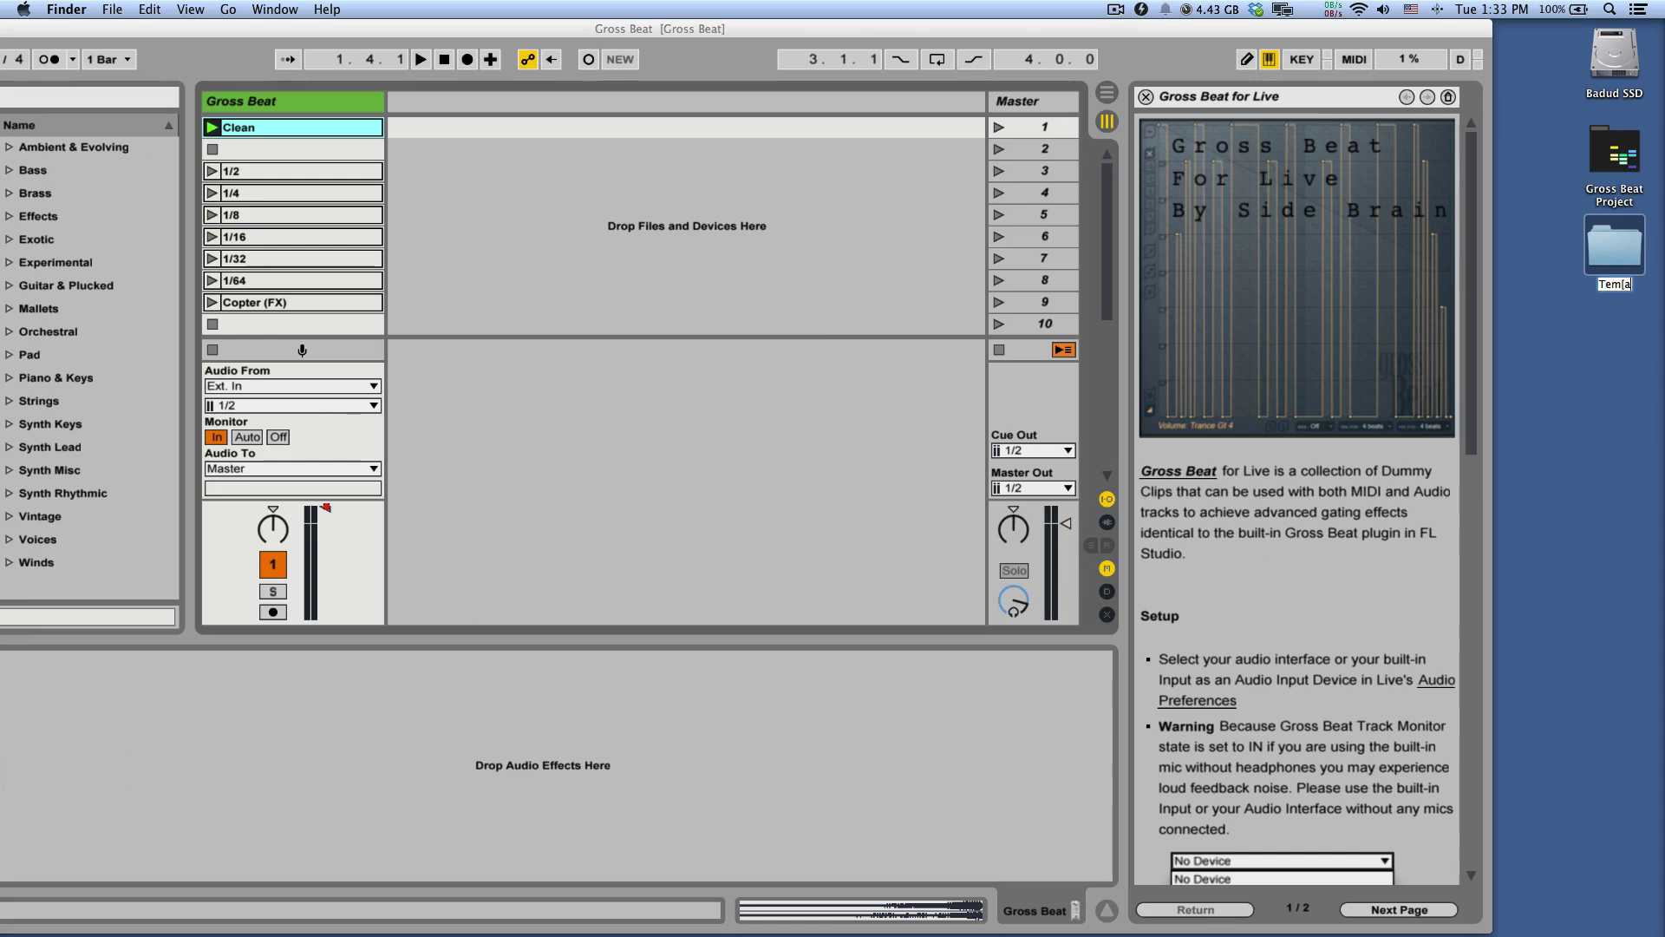
{"action": "type", "text": "plates"}
{"action": "key", "text": "Return"}
{"action": "left_click_drag", "start_coordinate": [685, 29], "coordinate": [863, 6]}
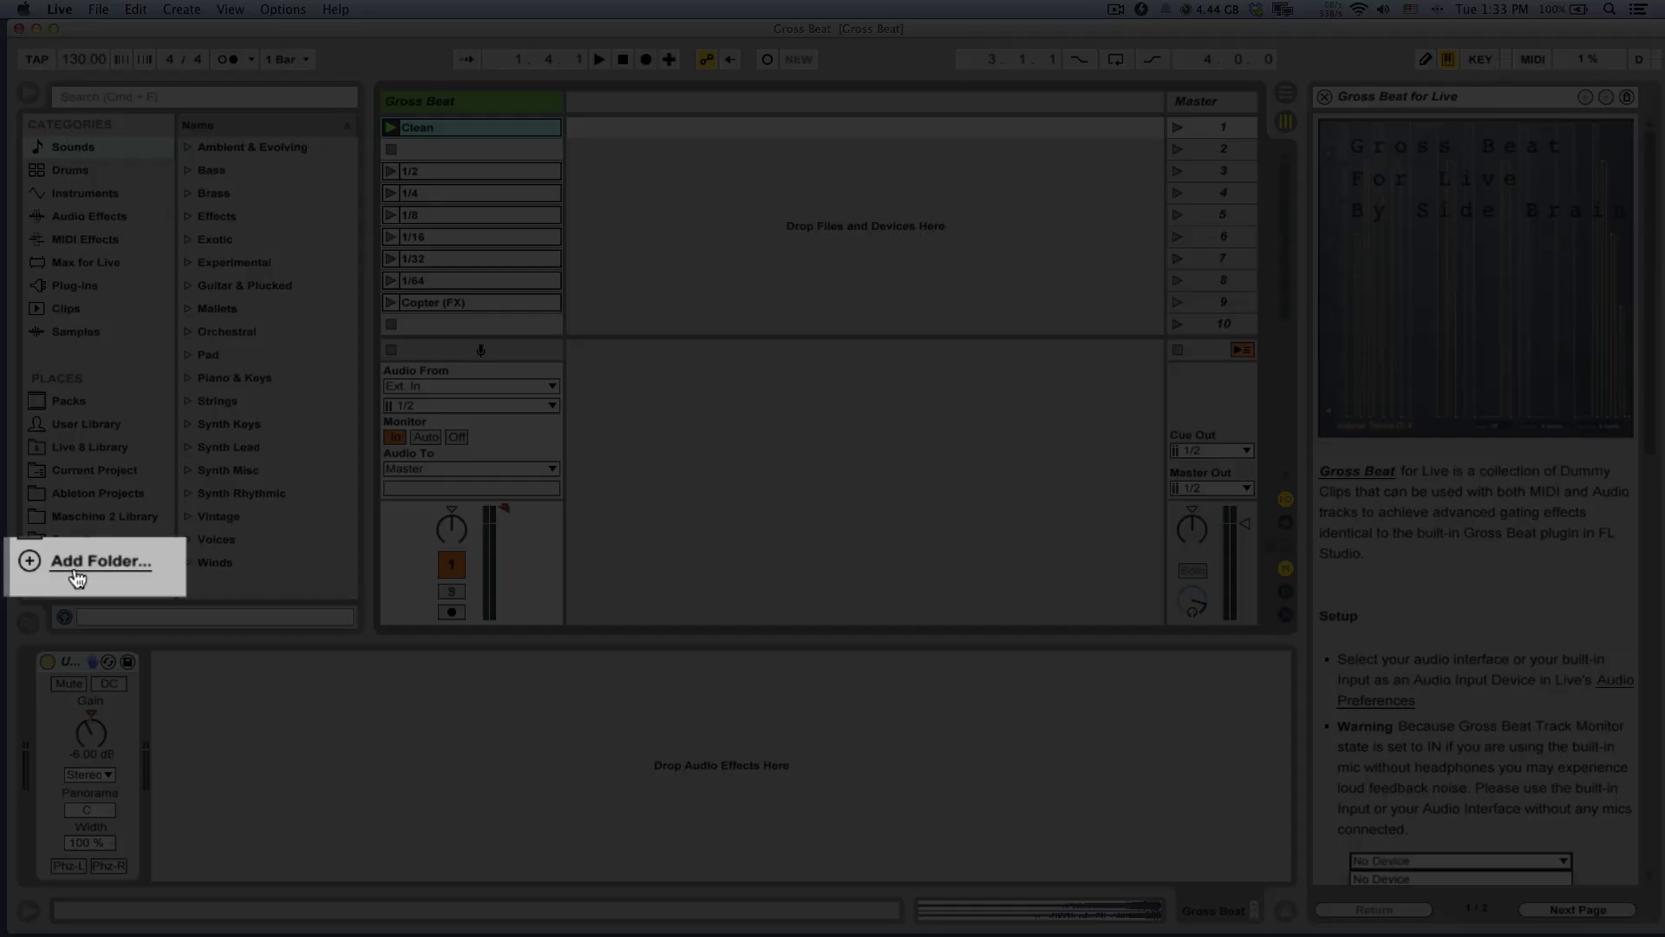
Add the desktop Templates folder to the browser's Places via Add Folder
{"action": "left_click", "coordinate": [87, 562]}
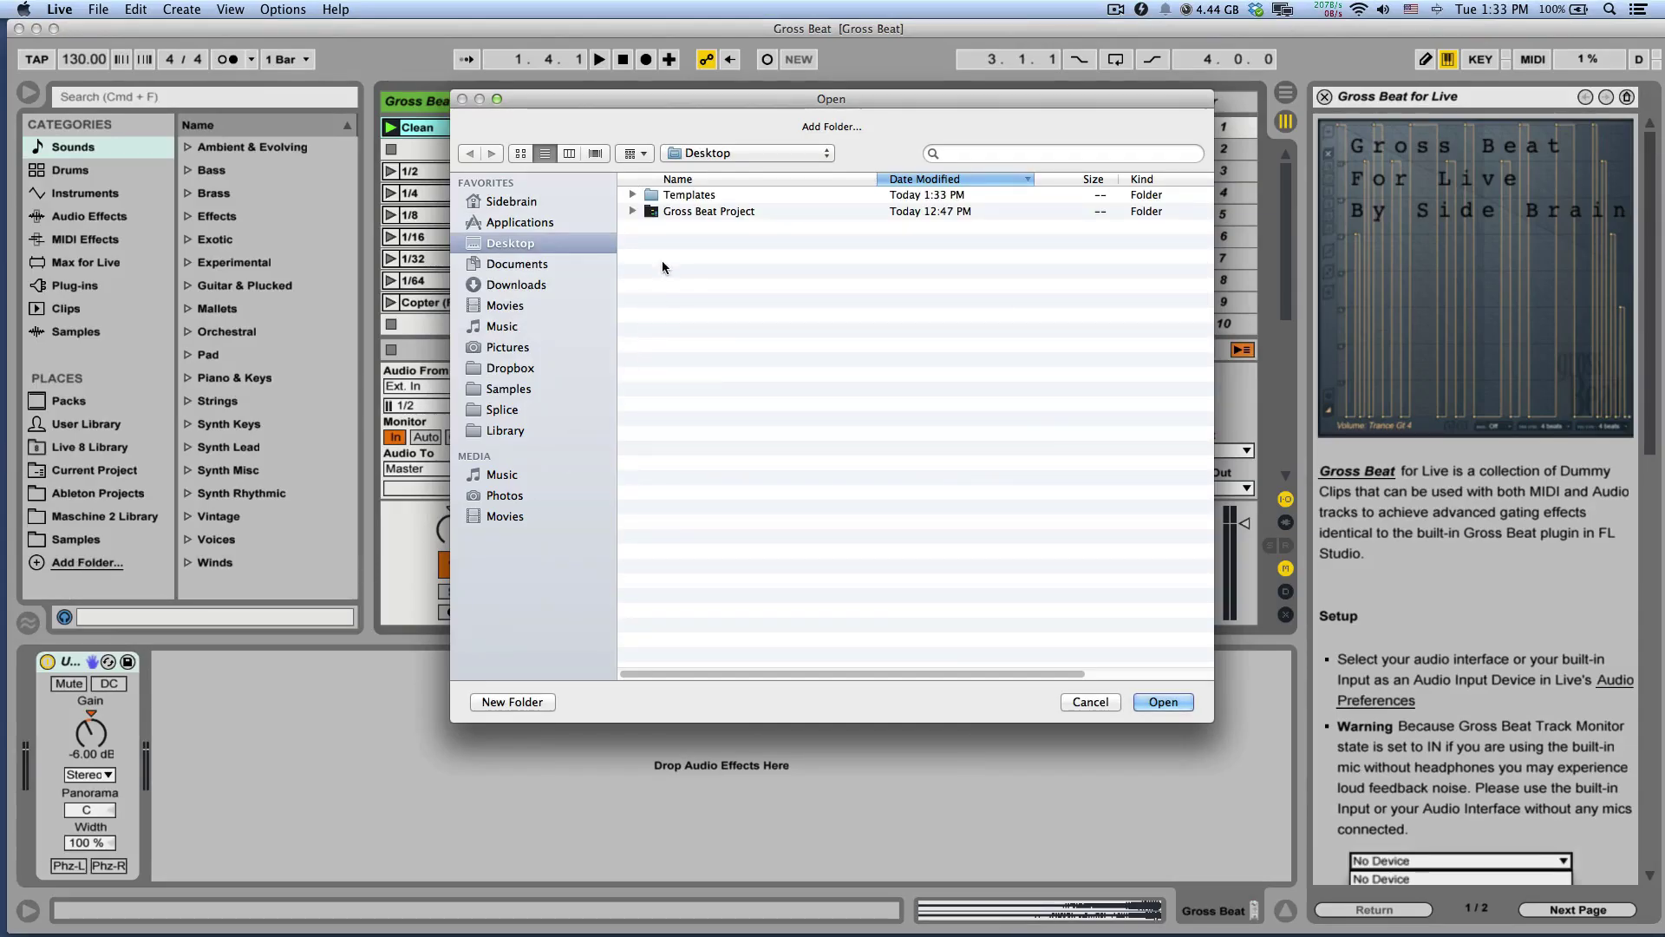
{"action": "left_click", "coordinate": [683, 198]}
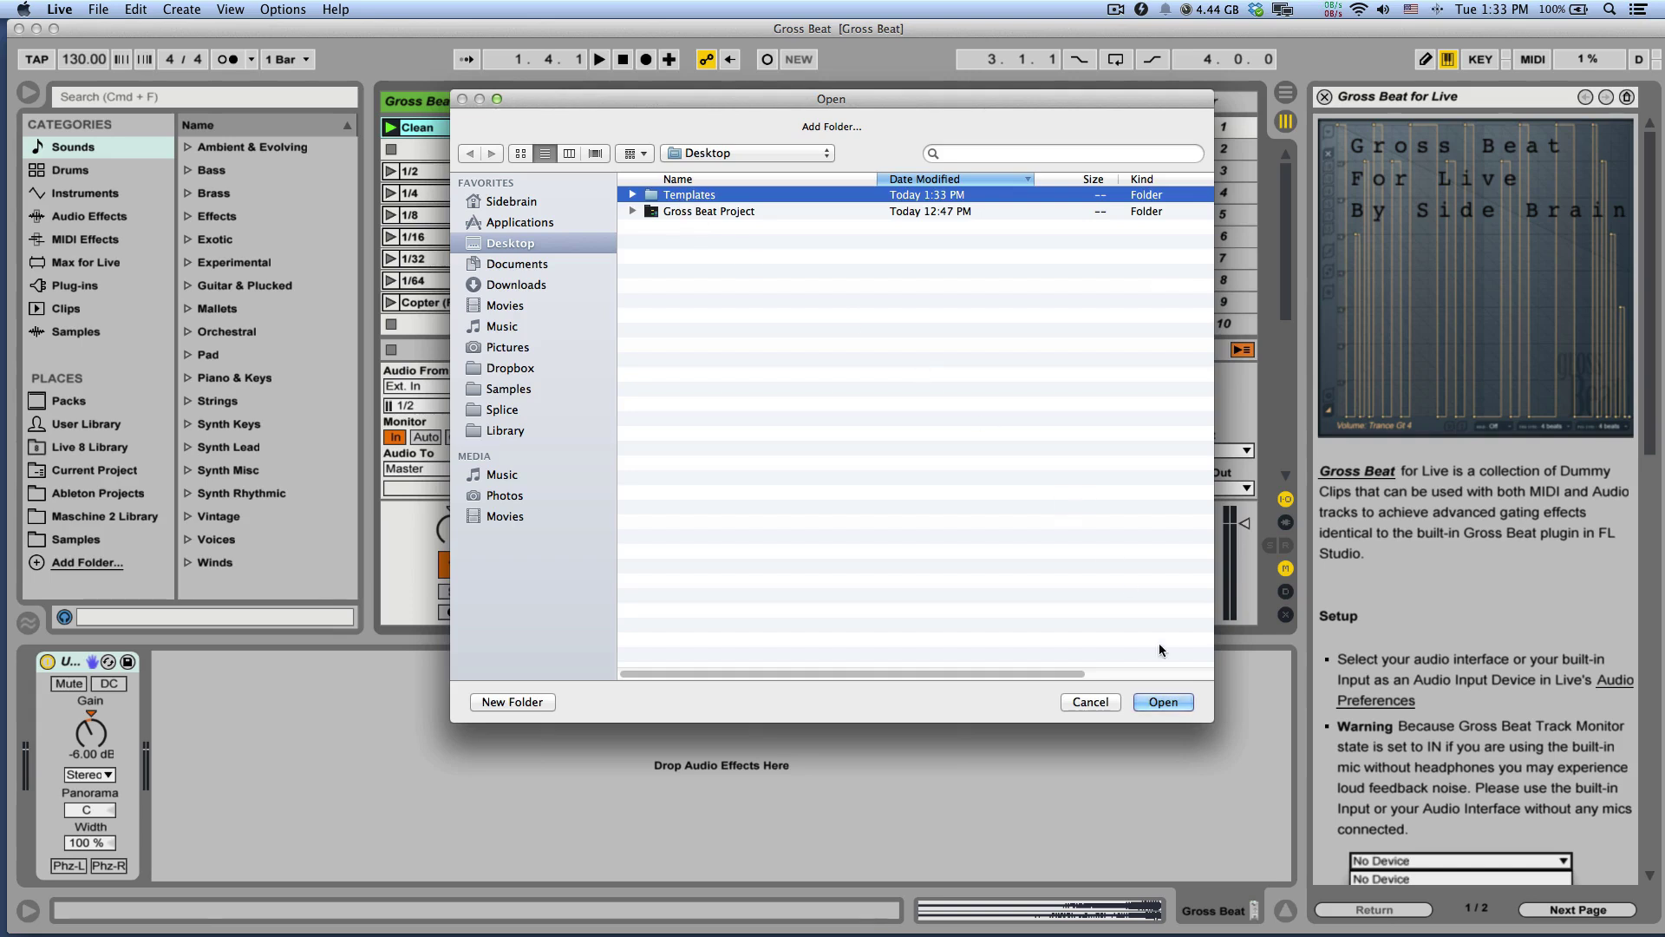
{"action": "left_click", "coordinate": [1164, 702]}
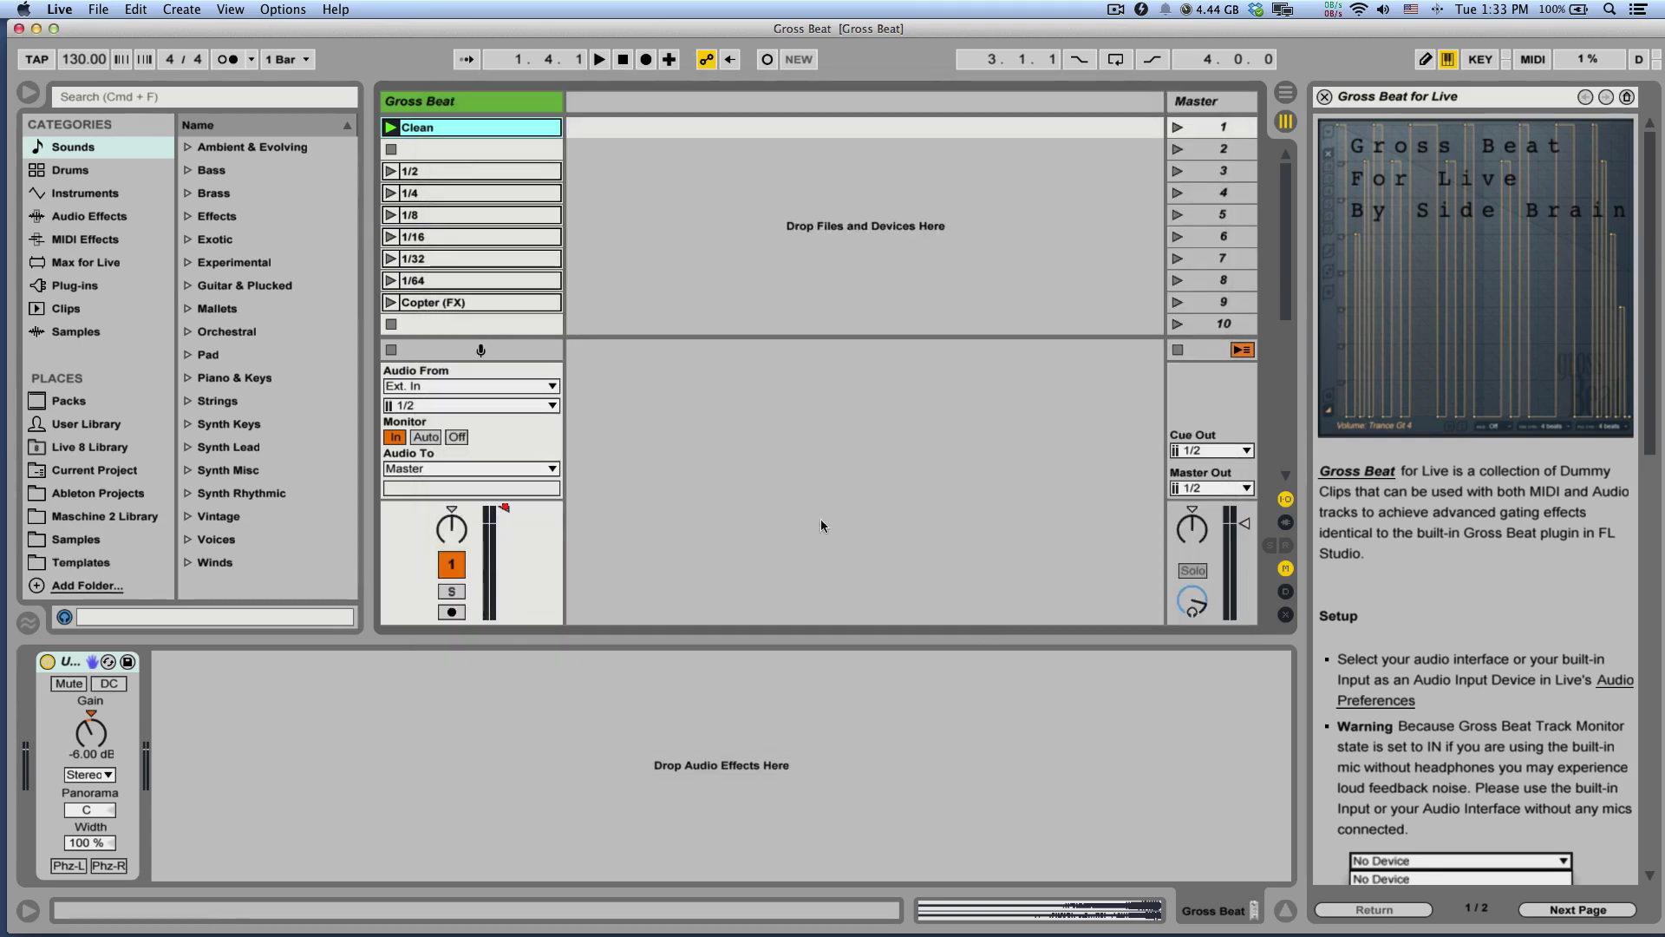
Drag the Gross Beat track into the Templates folder, keeping the name Gross Beat.als
{"action": "left_click", "coordinate": [118, 563]}
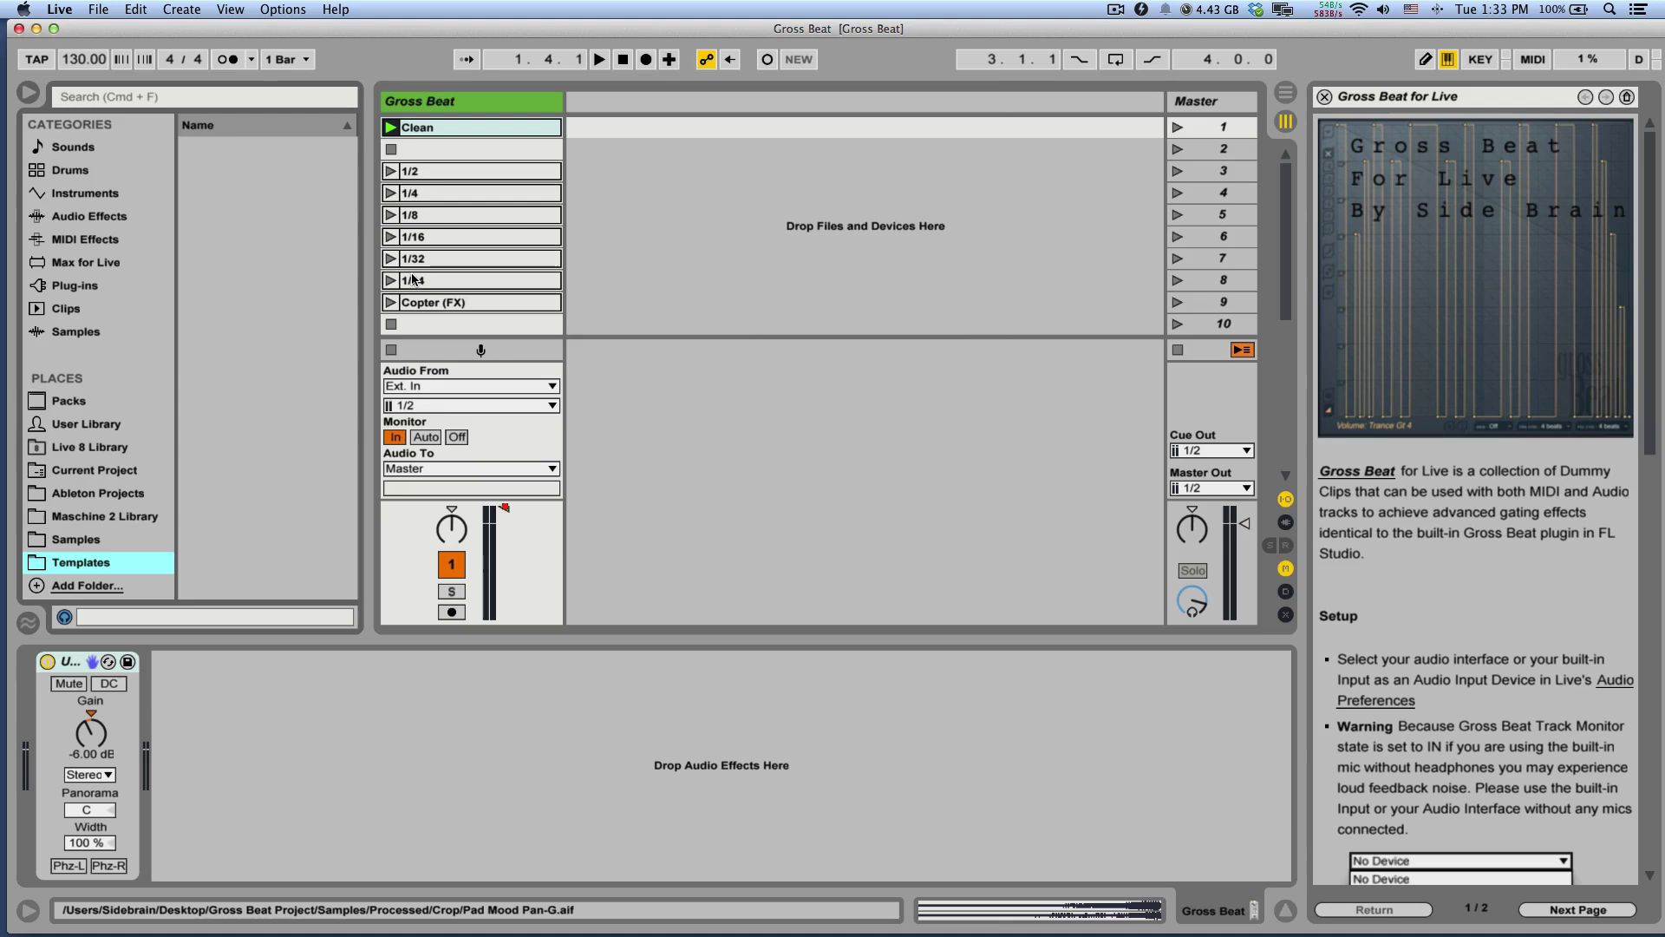
{"action": "left_click", "coordinate": [473, 109]}
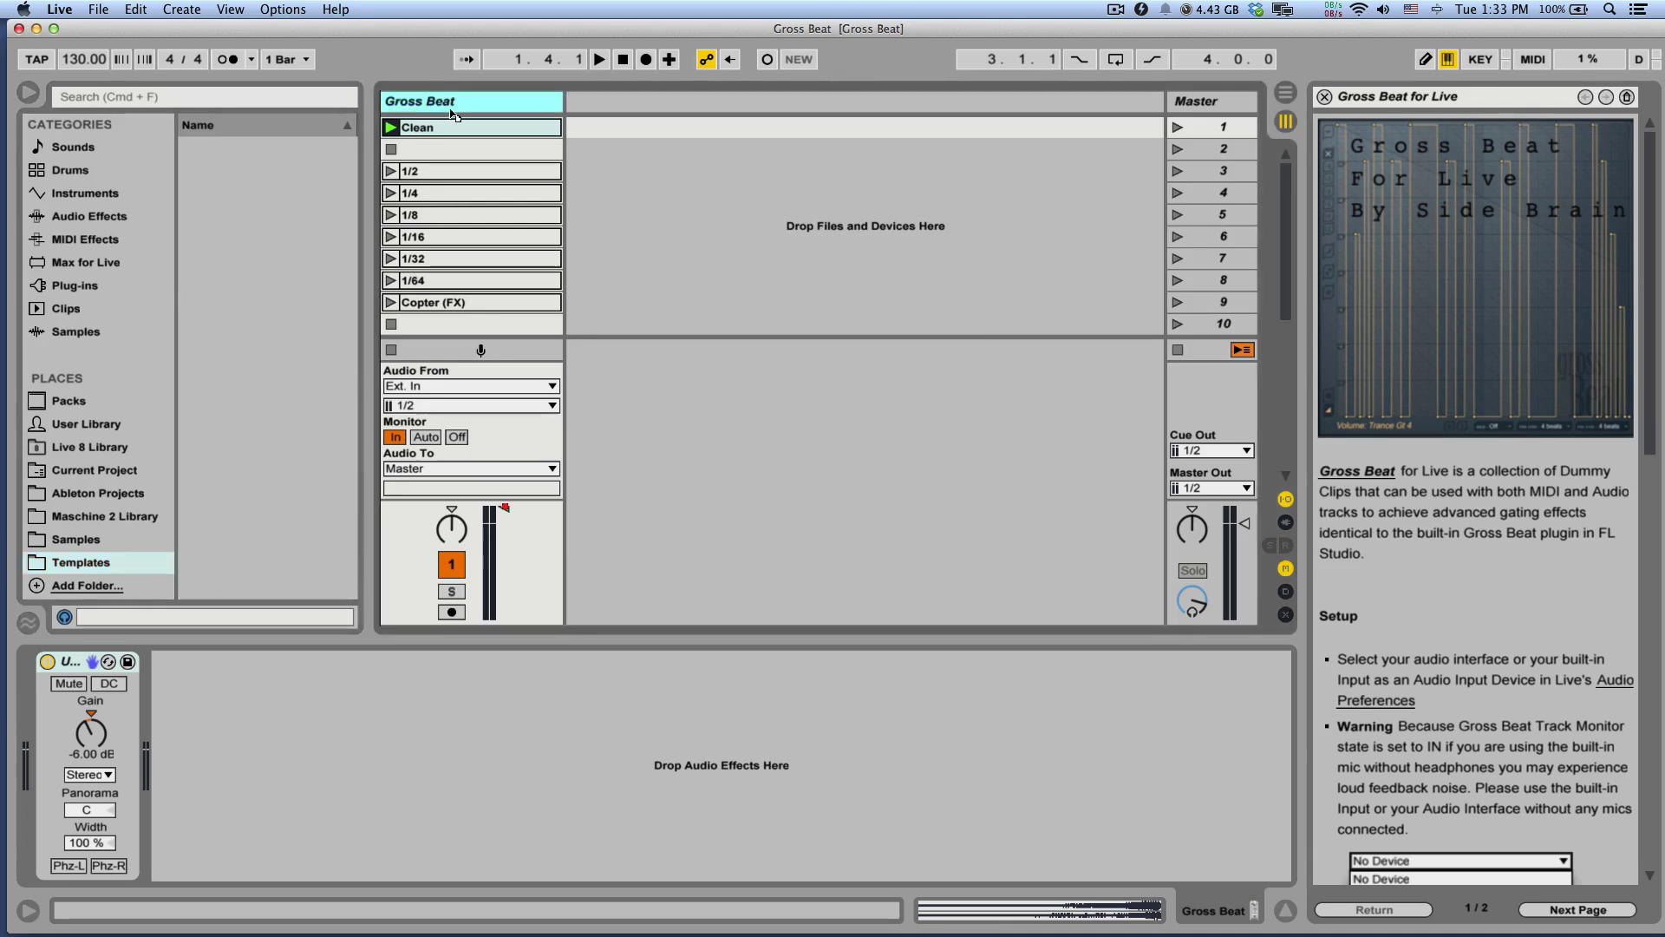
{"action": "left_click_drag", "start_coordinate": [379, 171], "coordinate": [309, 220]}
{"action": "key", "text": "Return"}
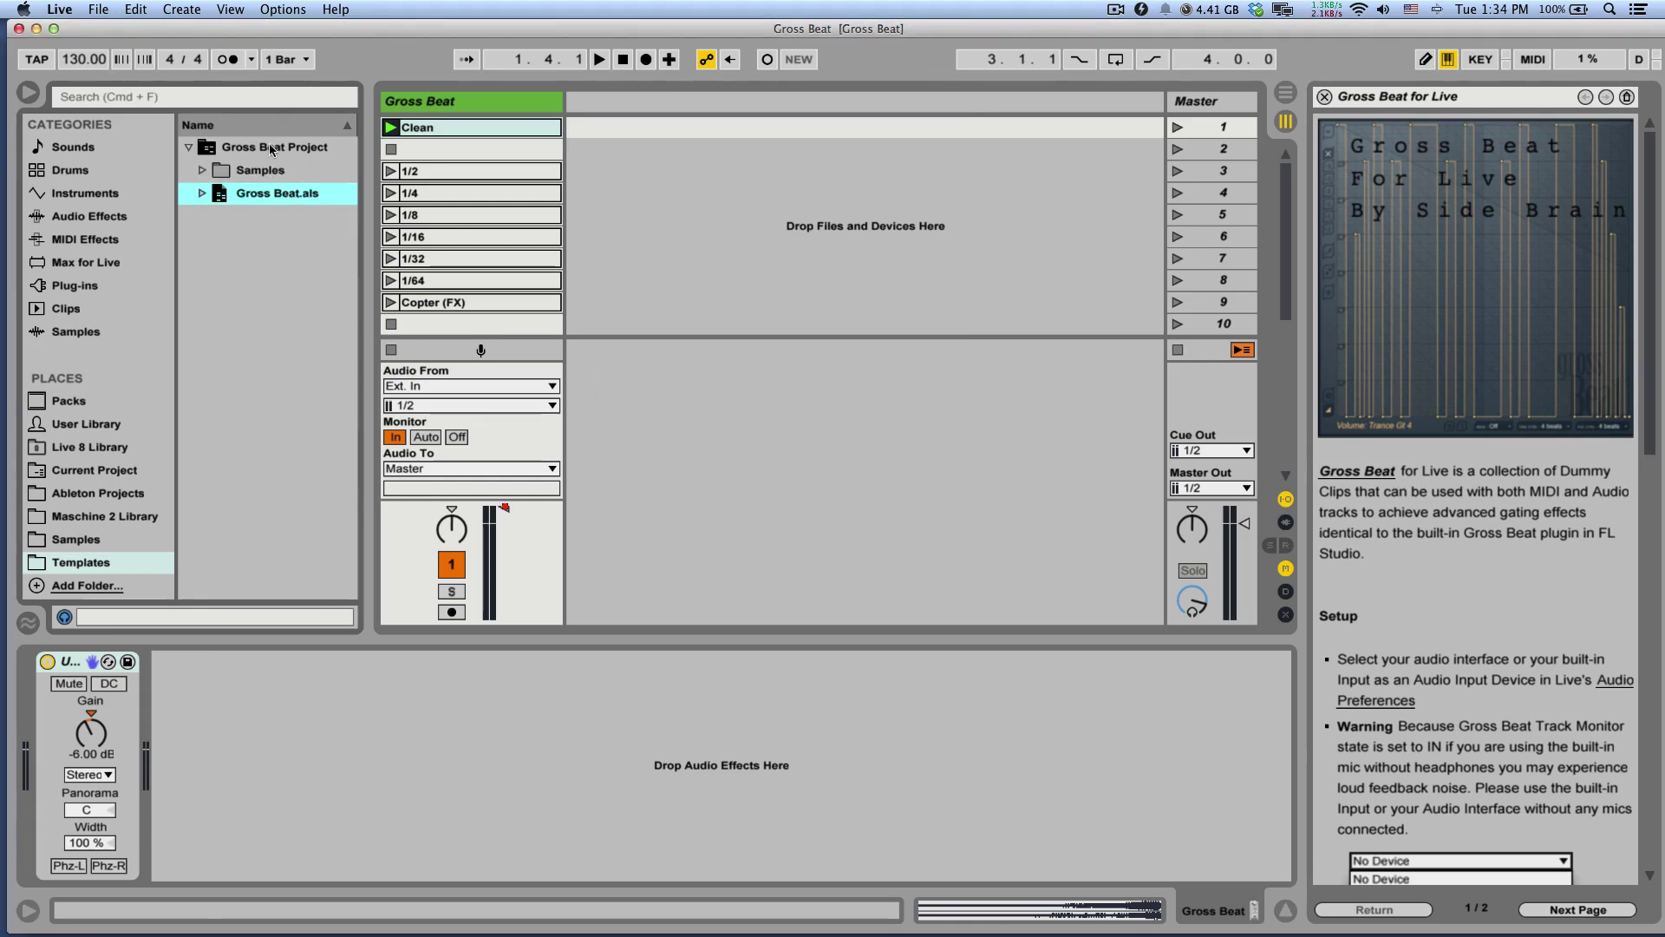
Open Gross Beat Demo.als from the recently opened sets
{"action": "left_click", "coordinate": [101, 9]}
{"action": "mouse_move", "coordinate": [130, 65]}
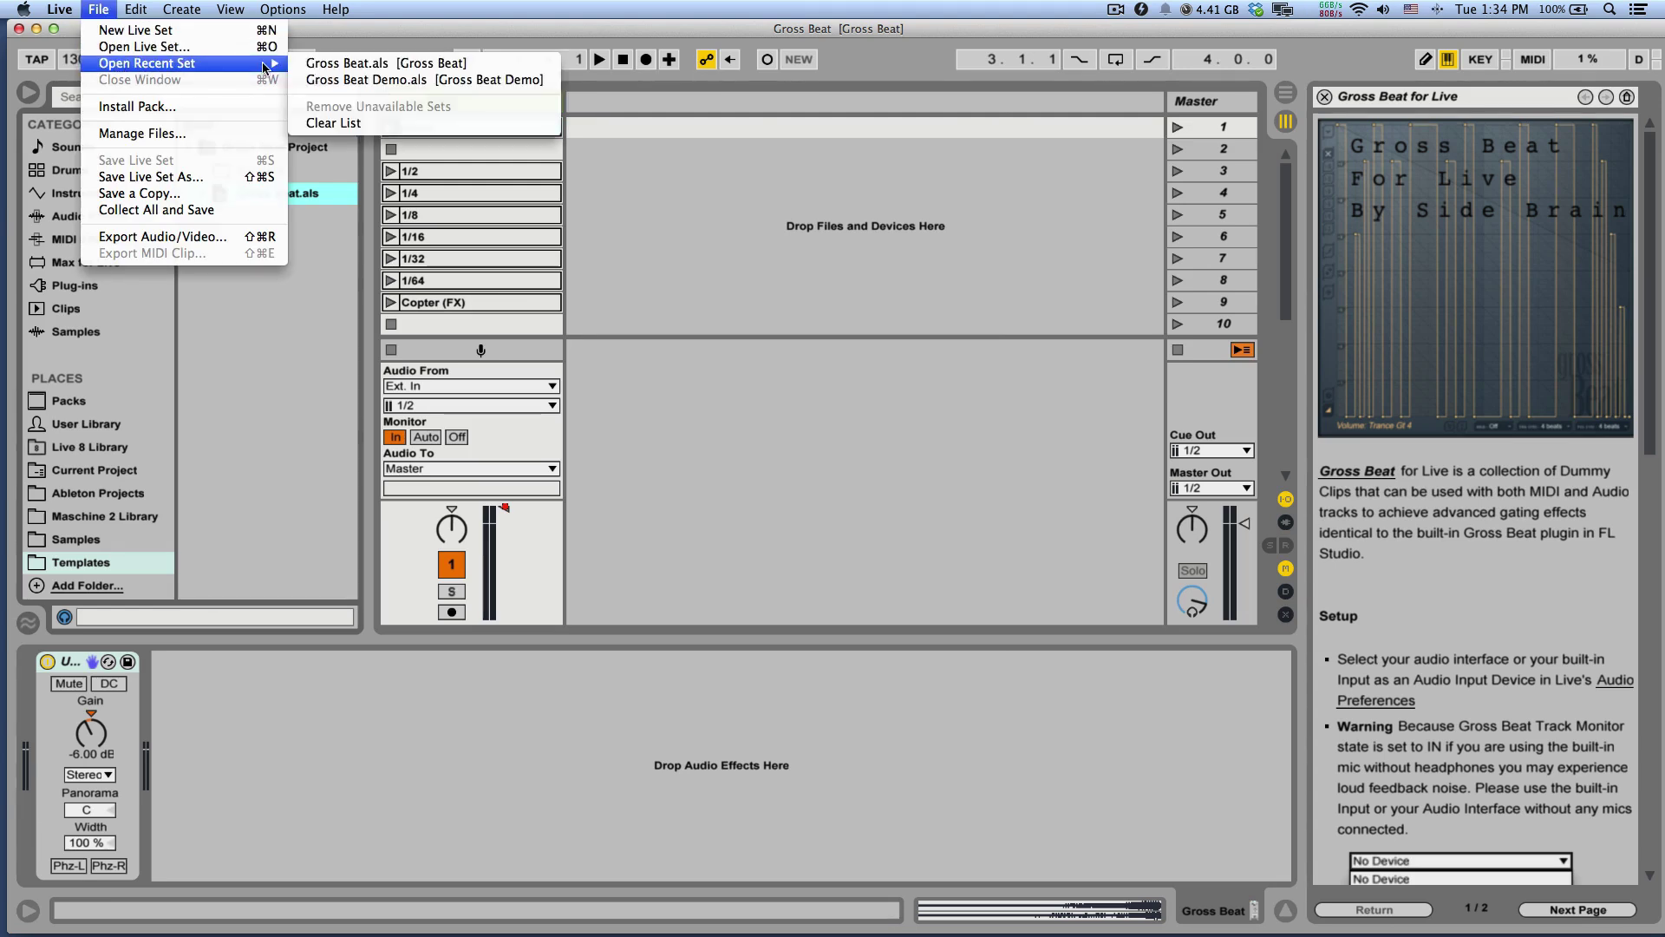
{"action": "left_click", "coordinate": [339, 80]}
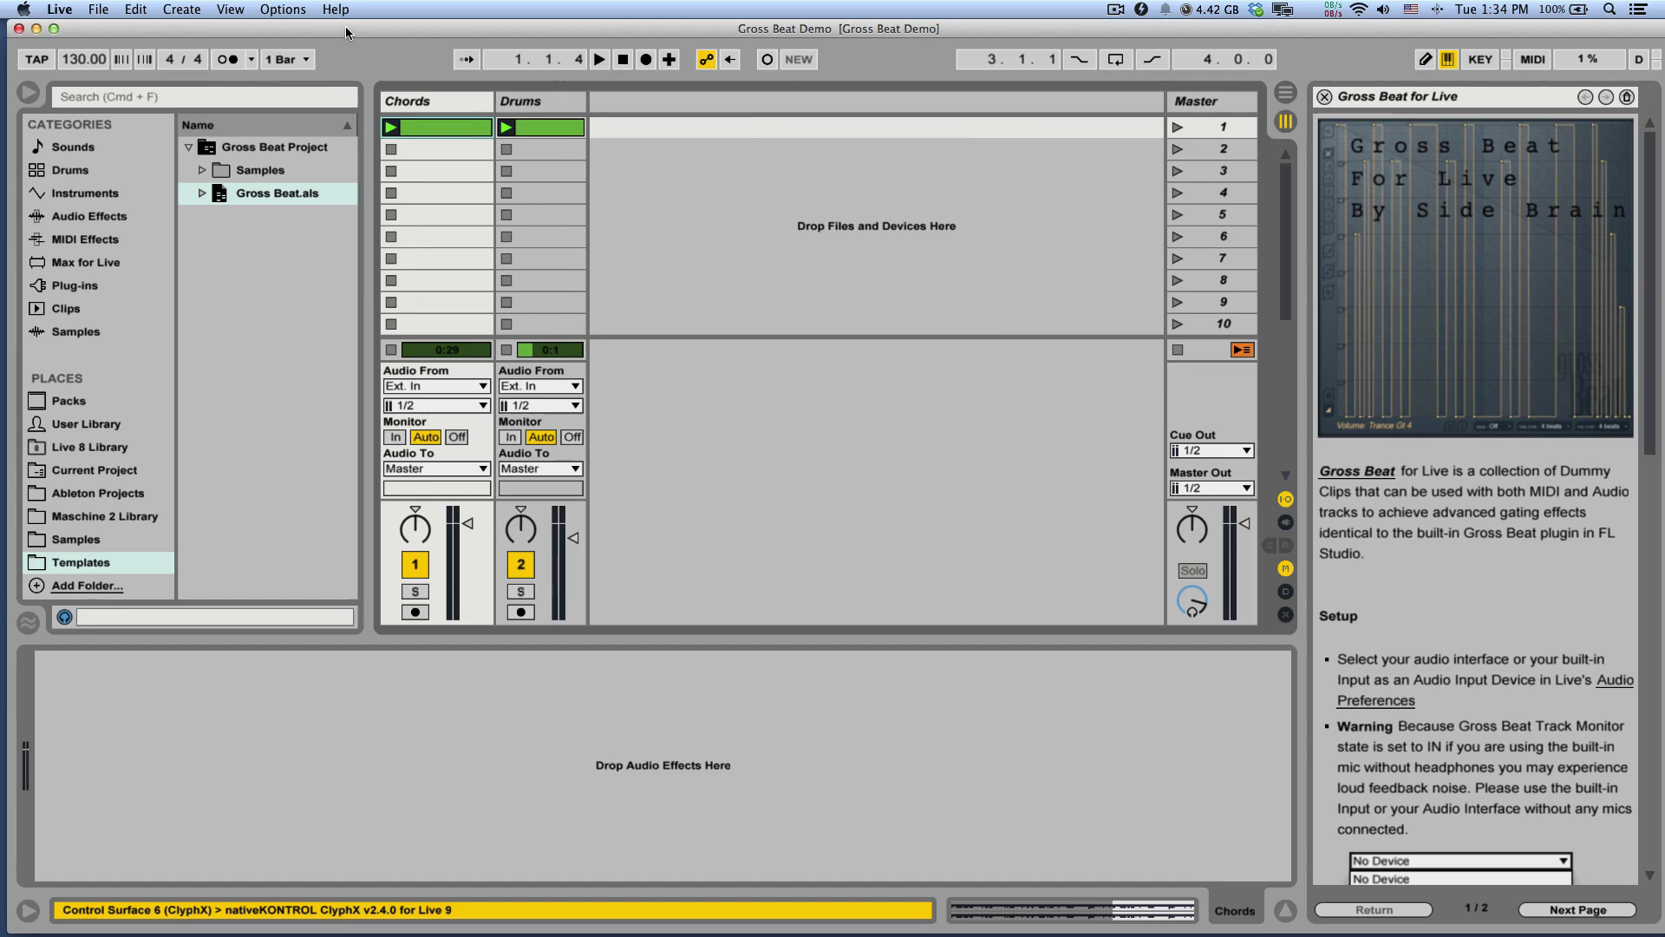
Close the Gross Beat help panel, launch scene 4, then stop playback
{"action": "left_click", "coordinate": [1315, 96]}
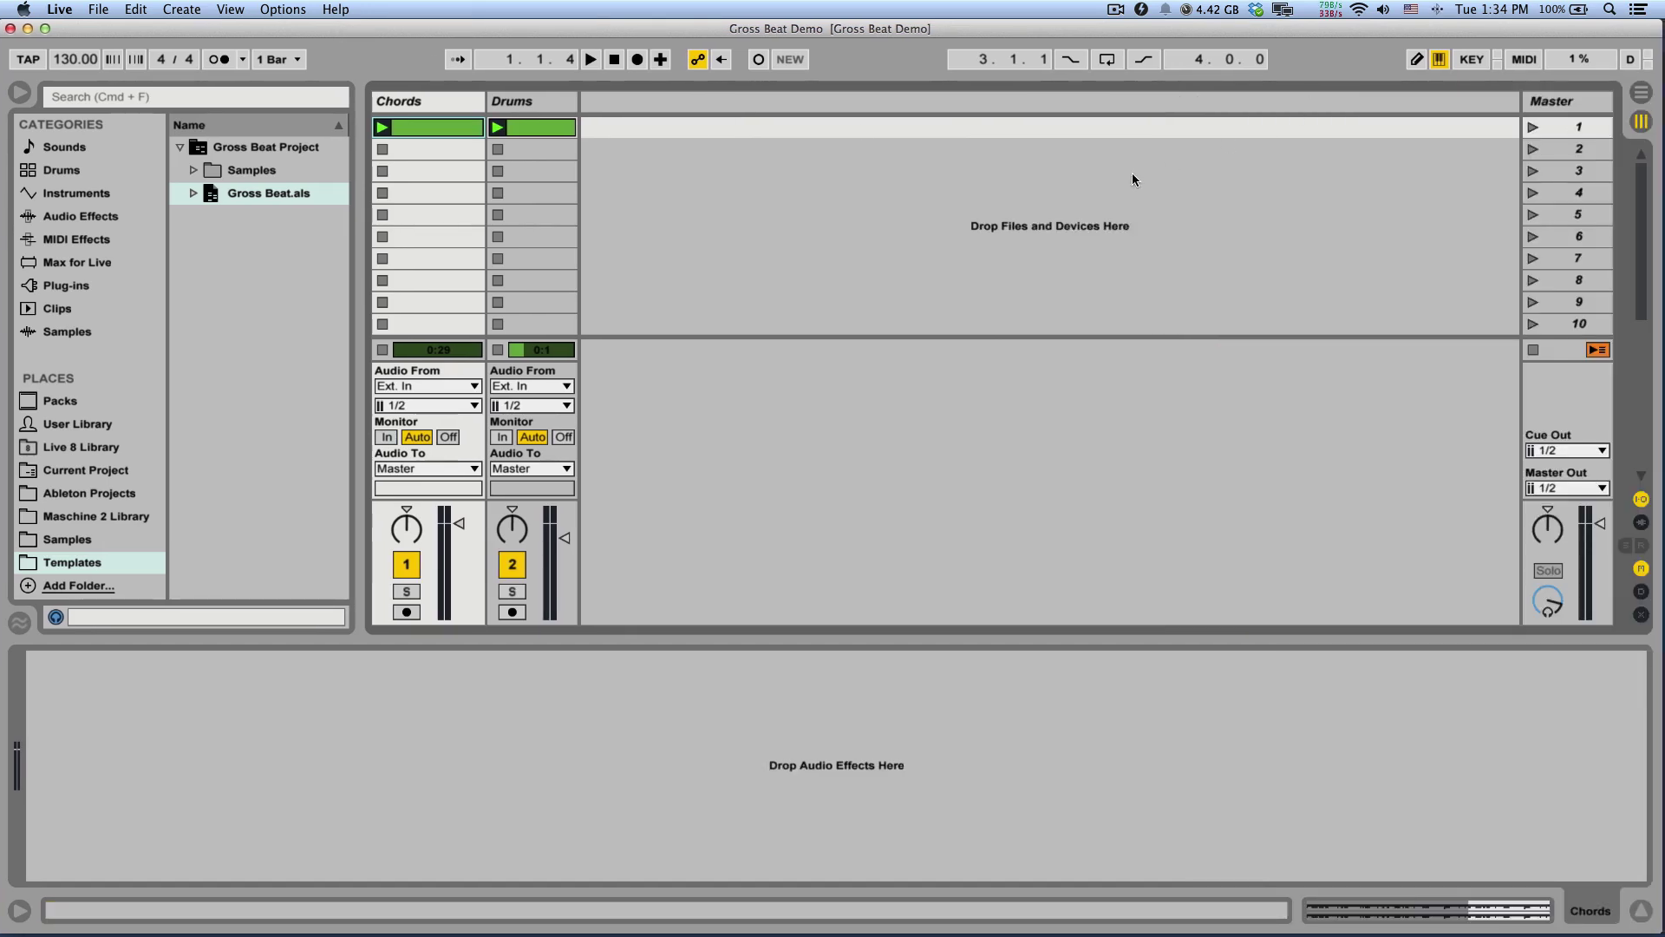
{"action": "left_click", "coordinate": [971, 201]}
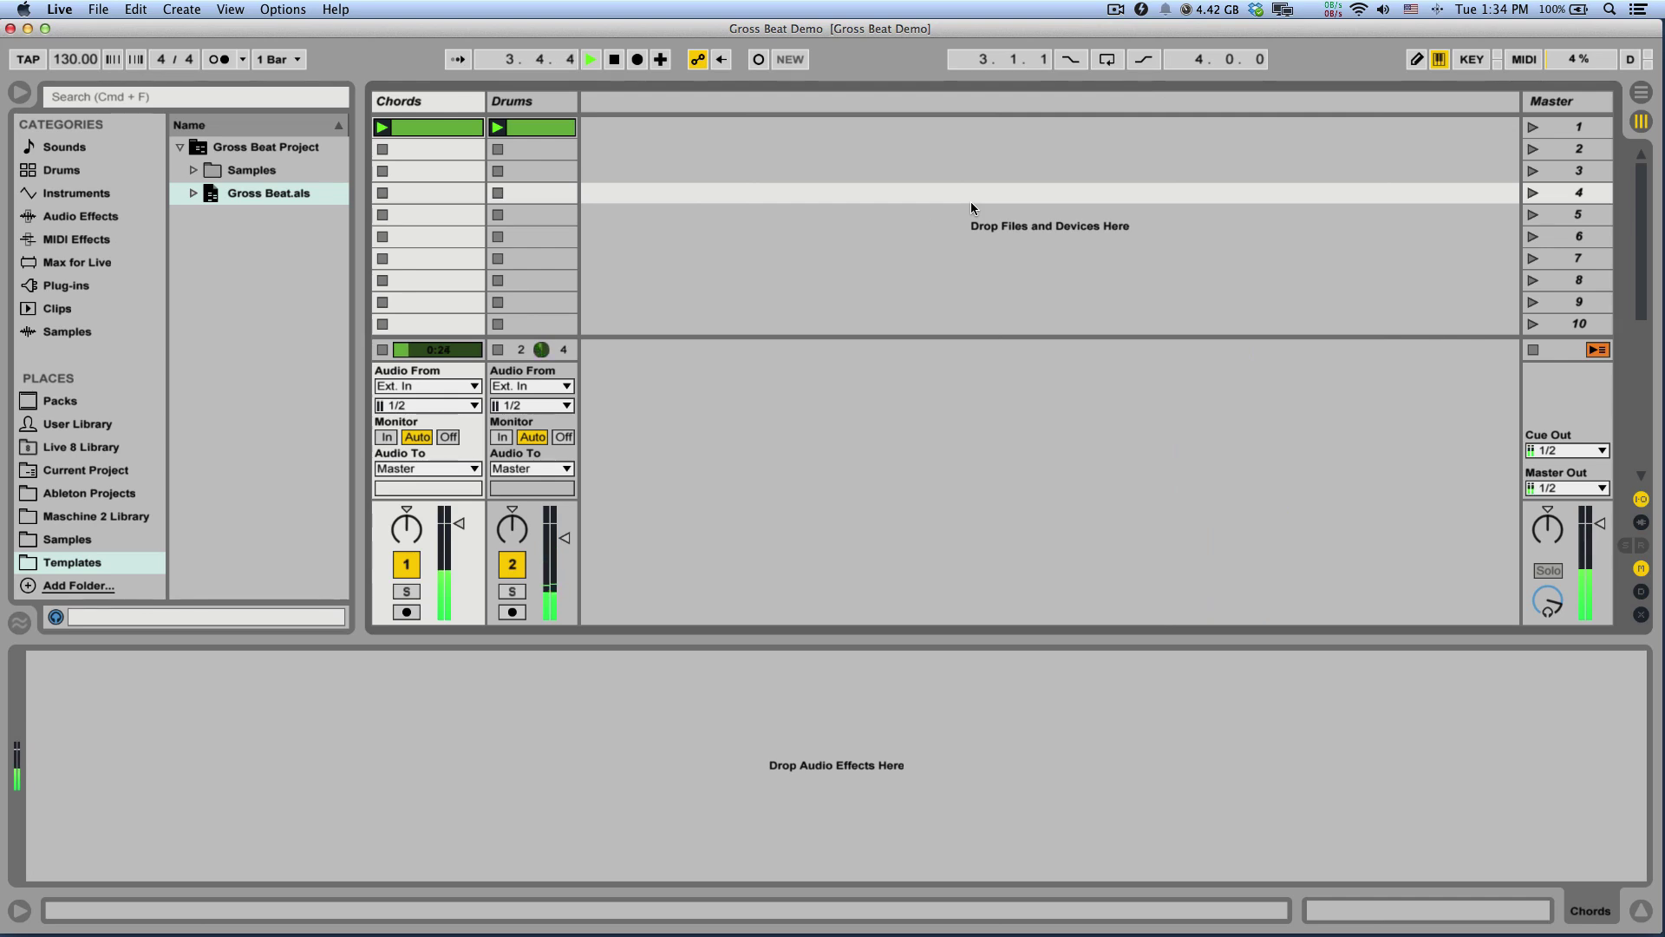
{"action": "key", "text": "space"}
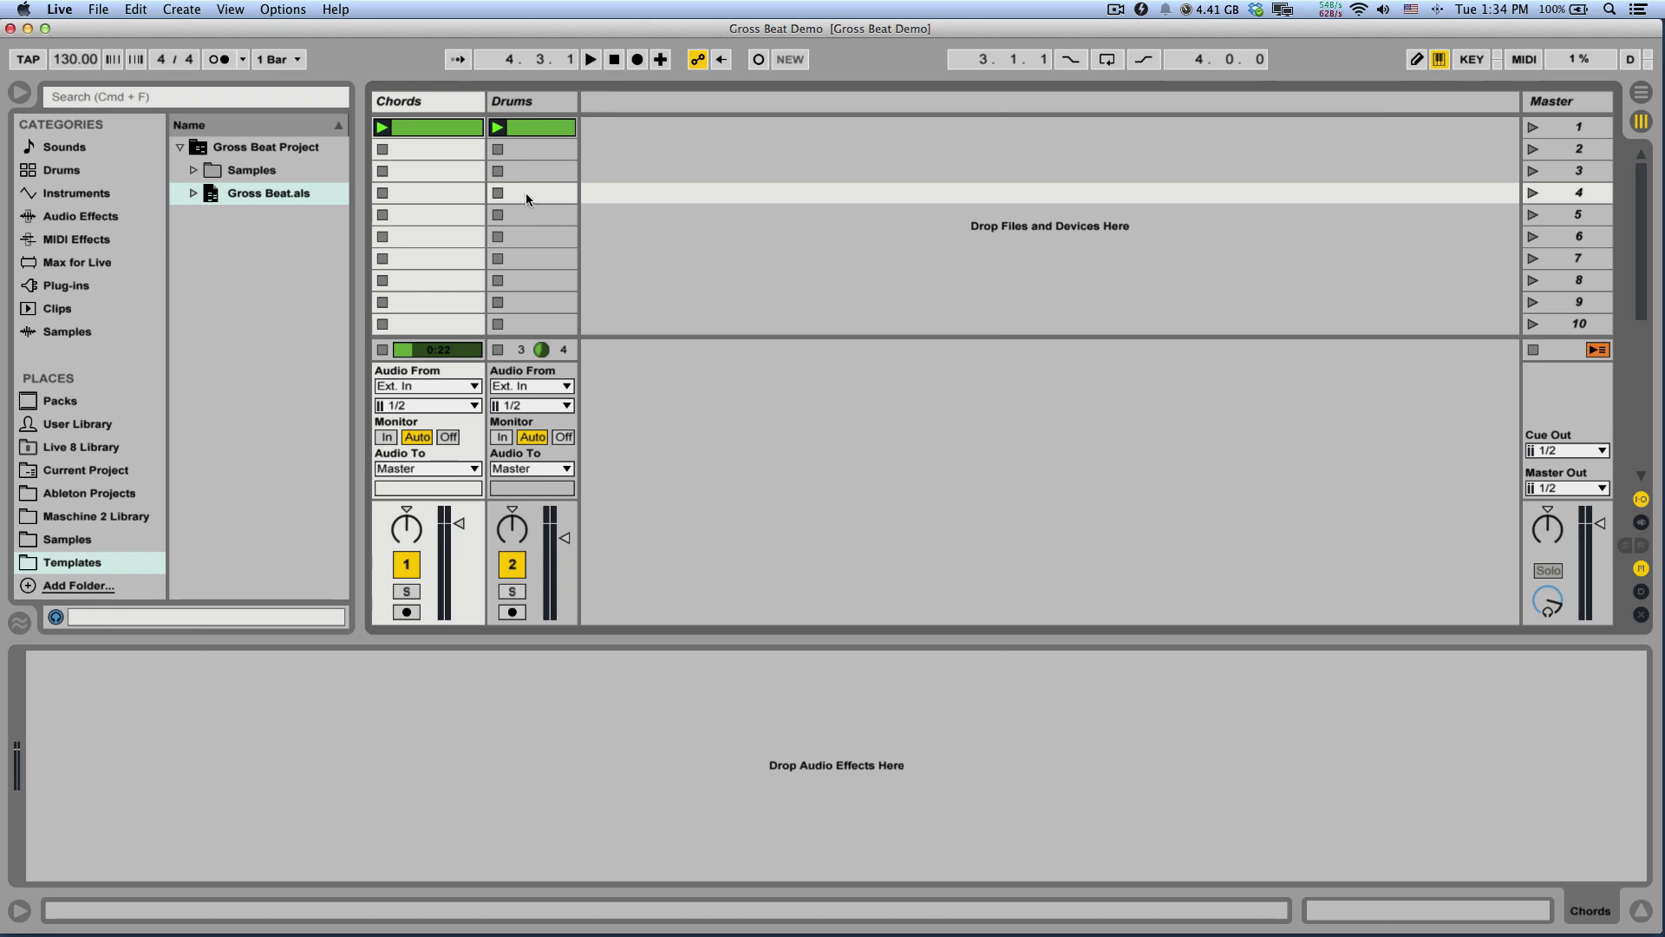
Open the Audio preferences and keep Built-in Input (2 In, 0 Out) as the input device
{"action": "left_click", "coordinate": [65, 9]}
{"action": "left_click", "coordinate": [84, 56]}
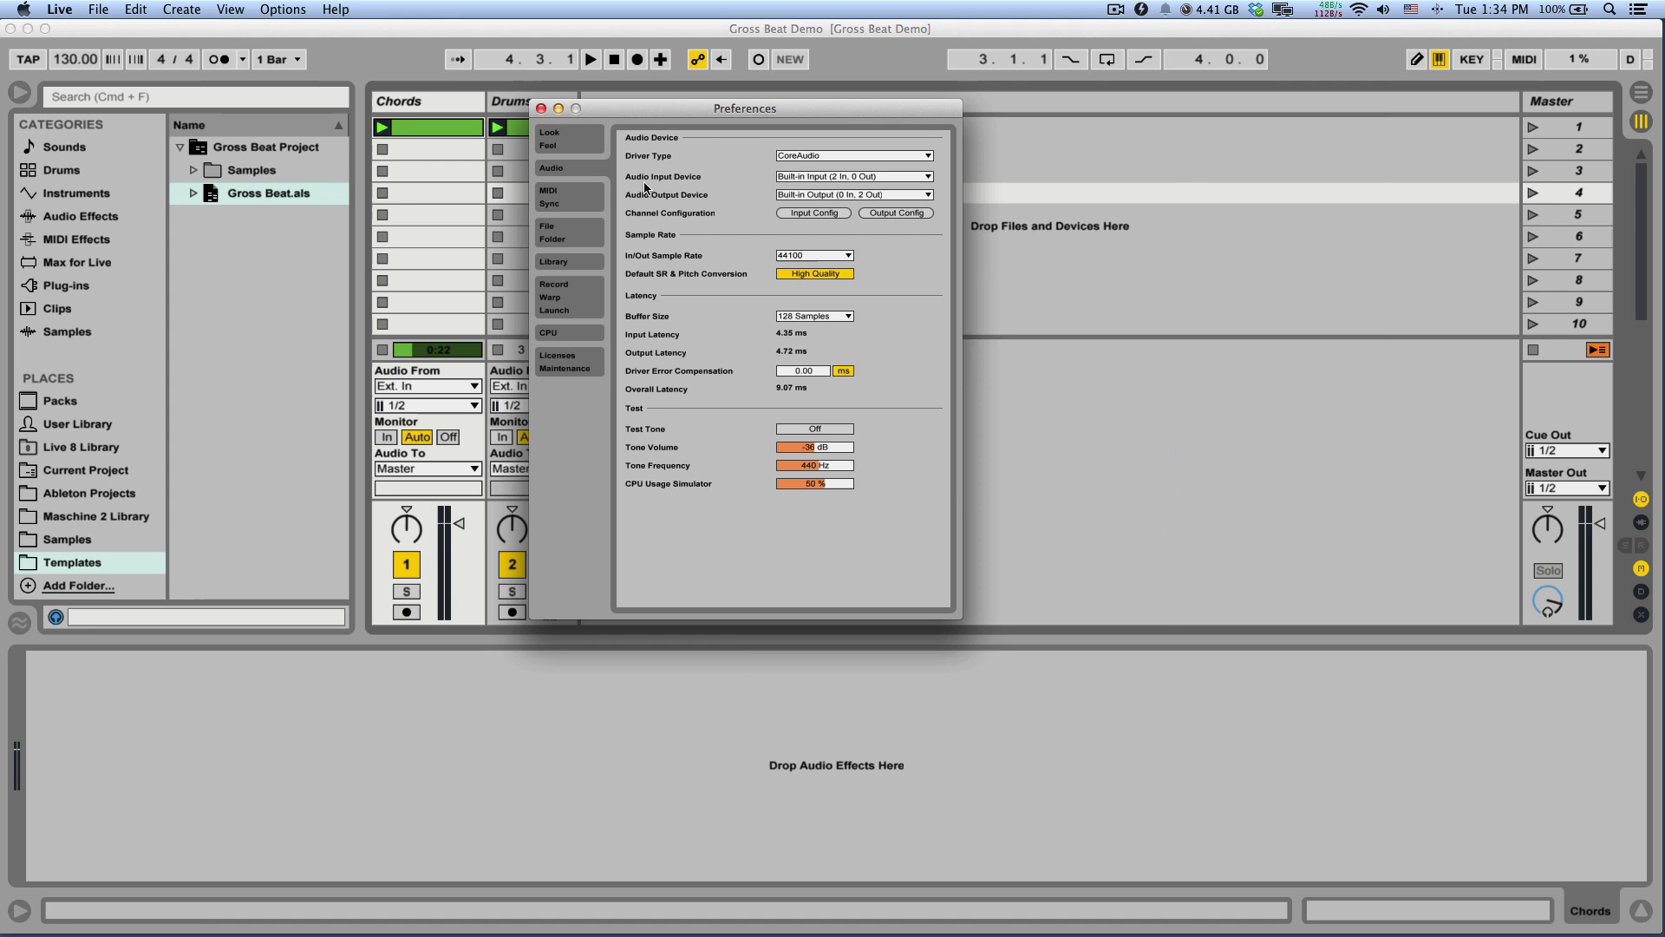
{"action": "left_click", "coordinate": [796, 177]}
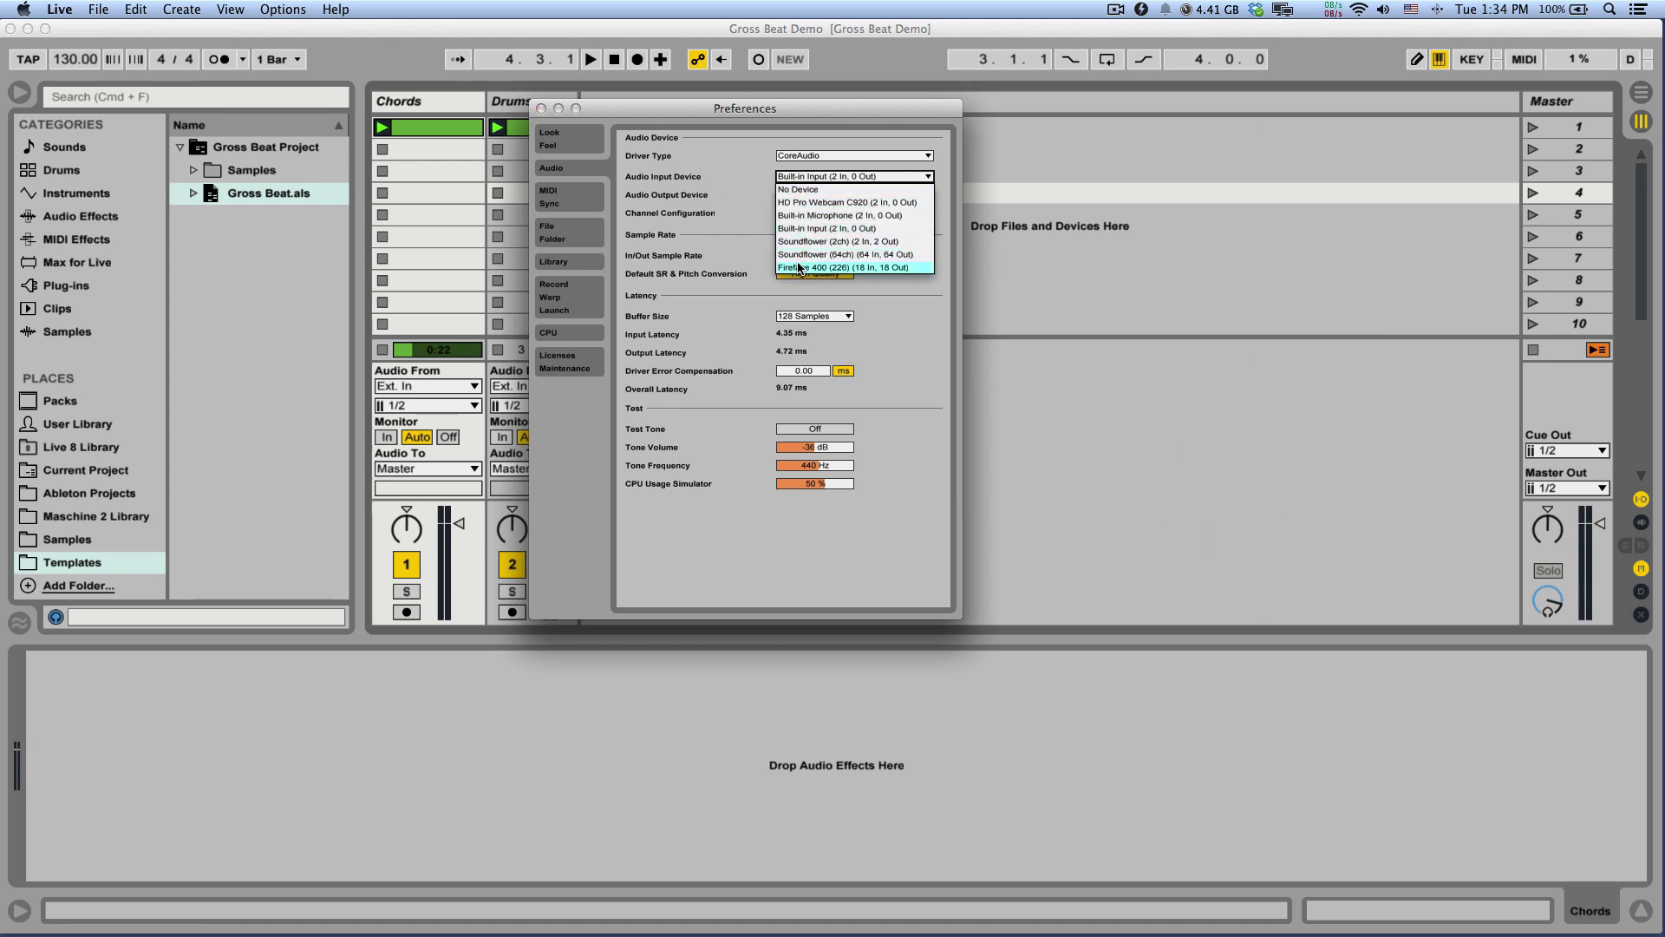
{"action": "left_click", "coordinate": [711, 205]}
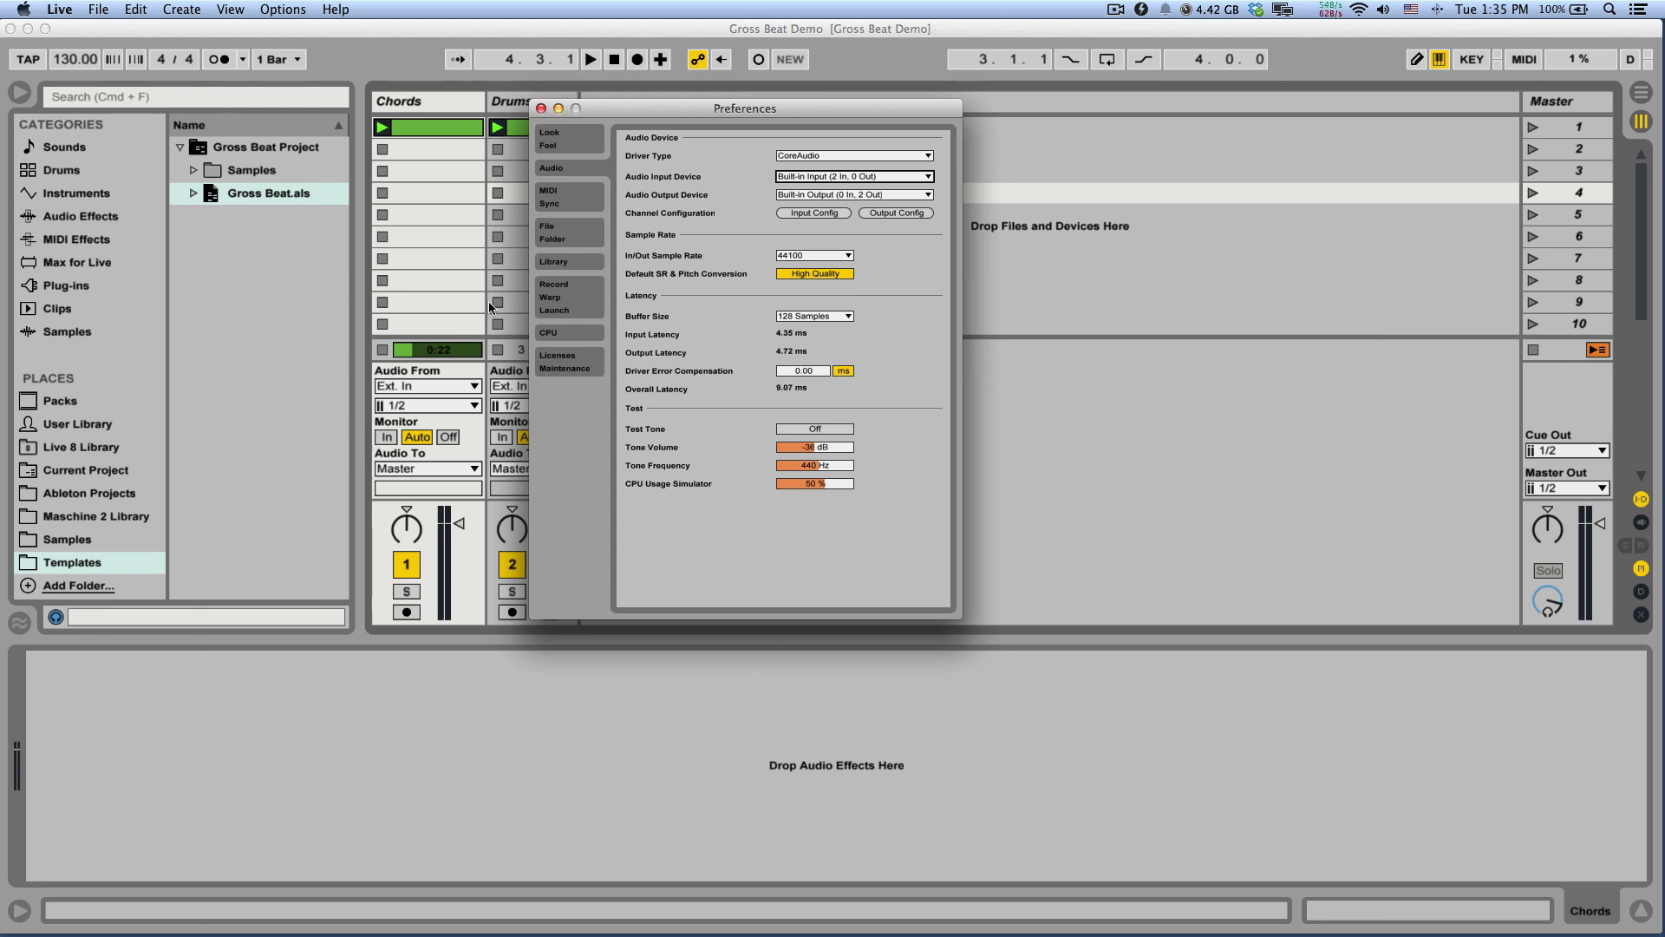
Close Preferences and drag Gross Beat.als into Session View after the Drums track
{"action": "left_click", "coordinate": [541, 108]}
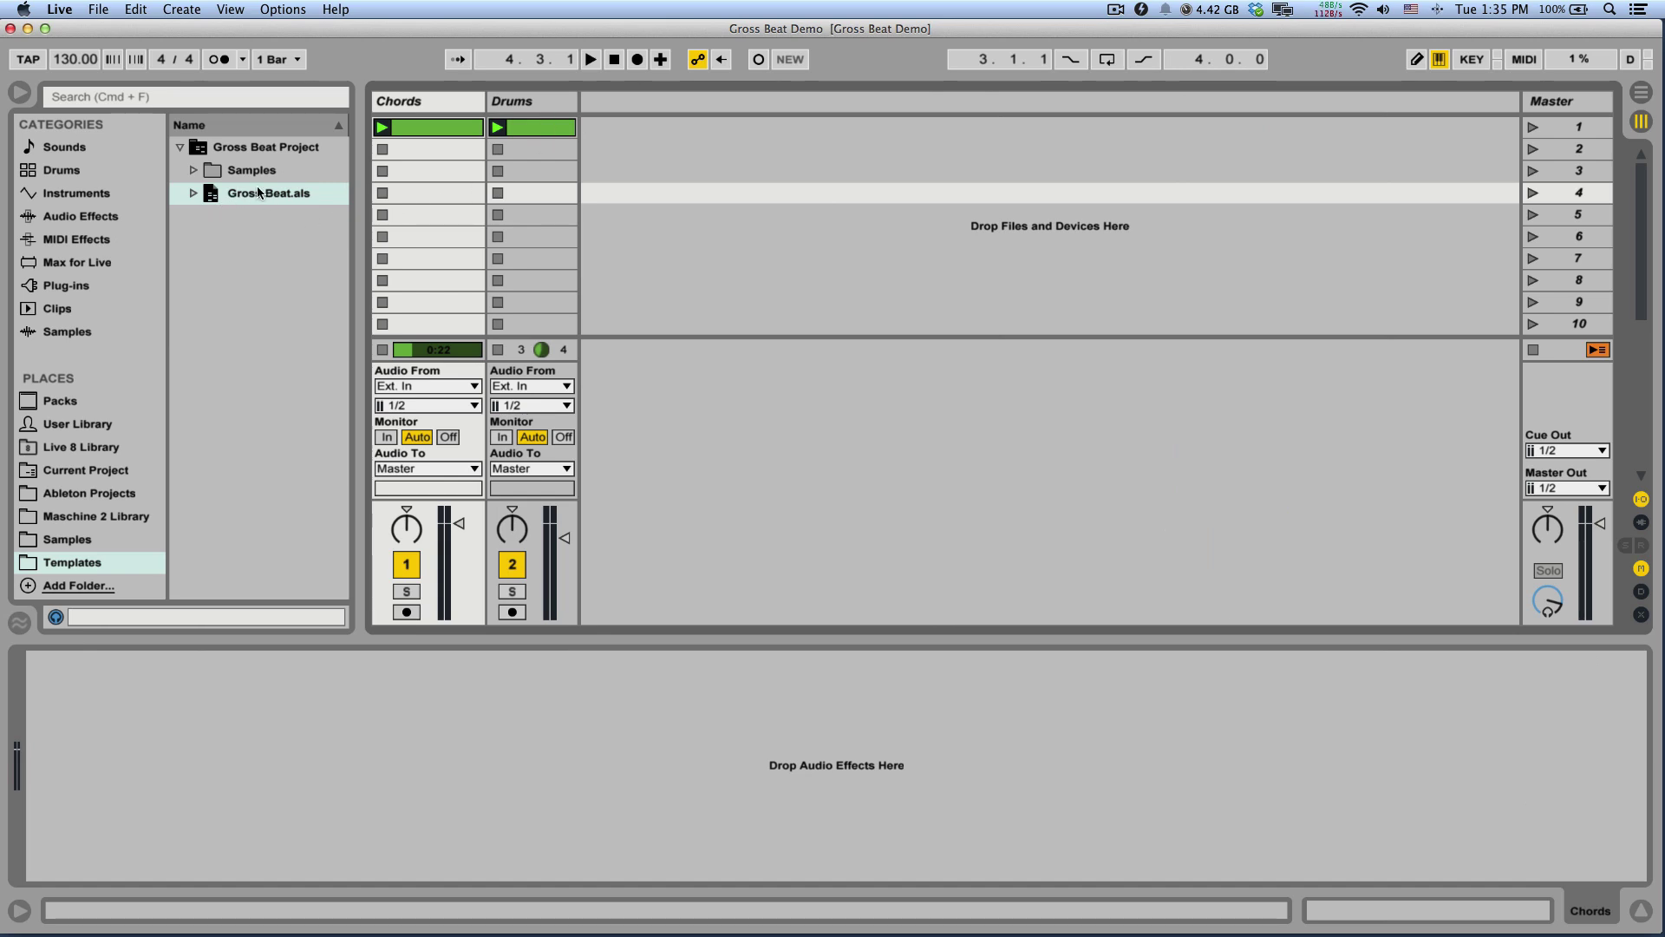
{"action": "left_click_drag", "start_coordinate": [258, 192], "coordinate": [618, 107]}
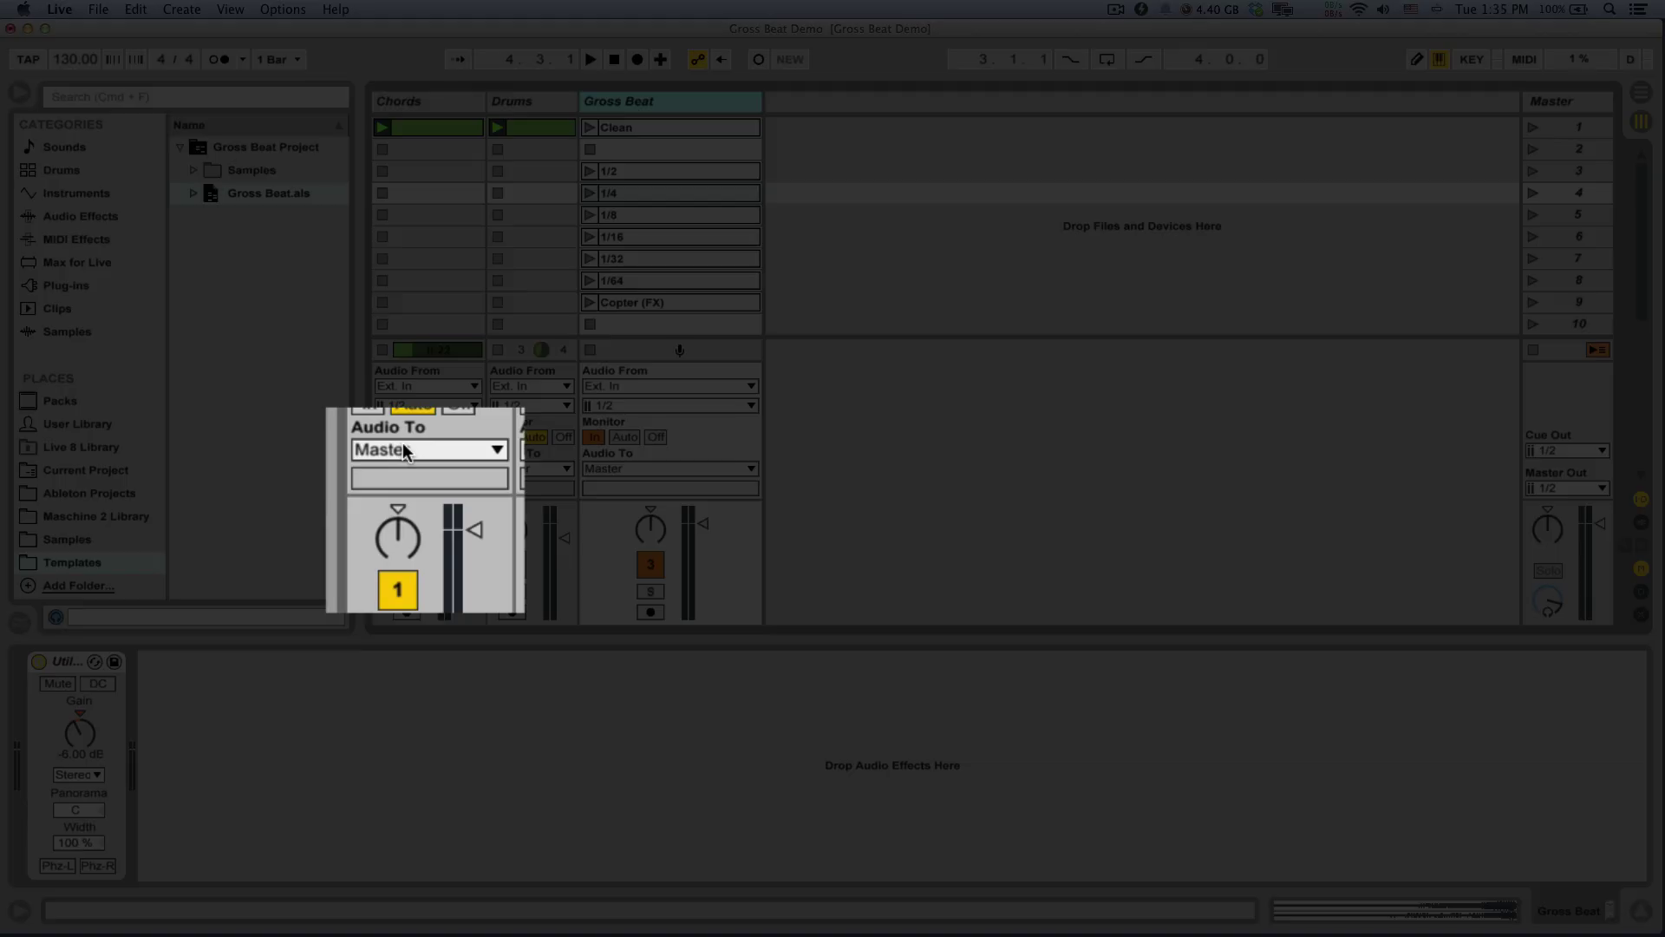
Set the Chords track's Audio To output to Gross Beat instead of Master
{"action": "left_click", "coordinate": [414, 469]}
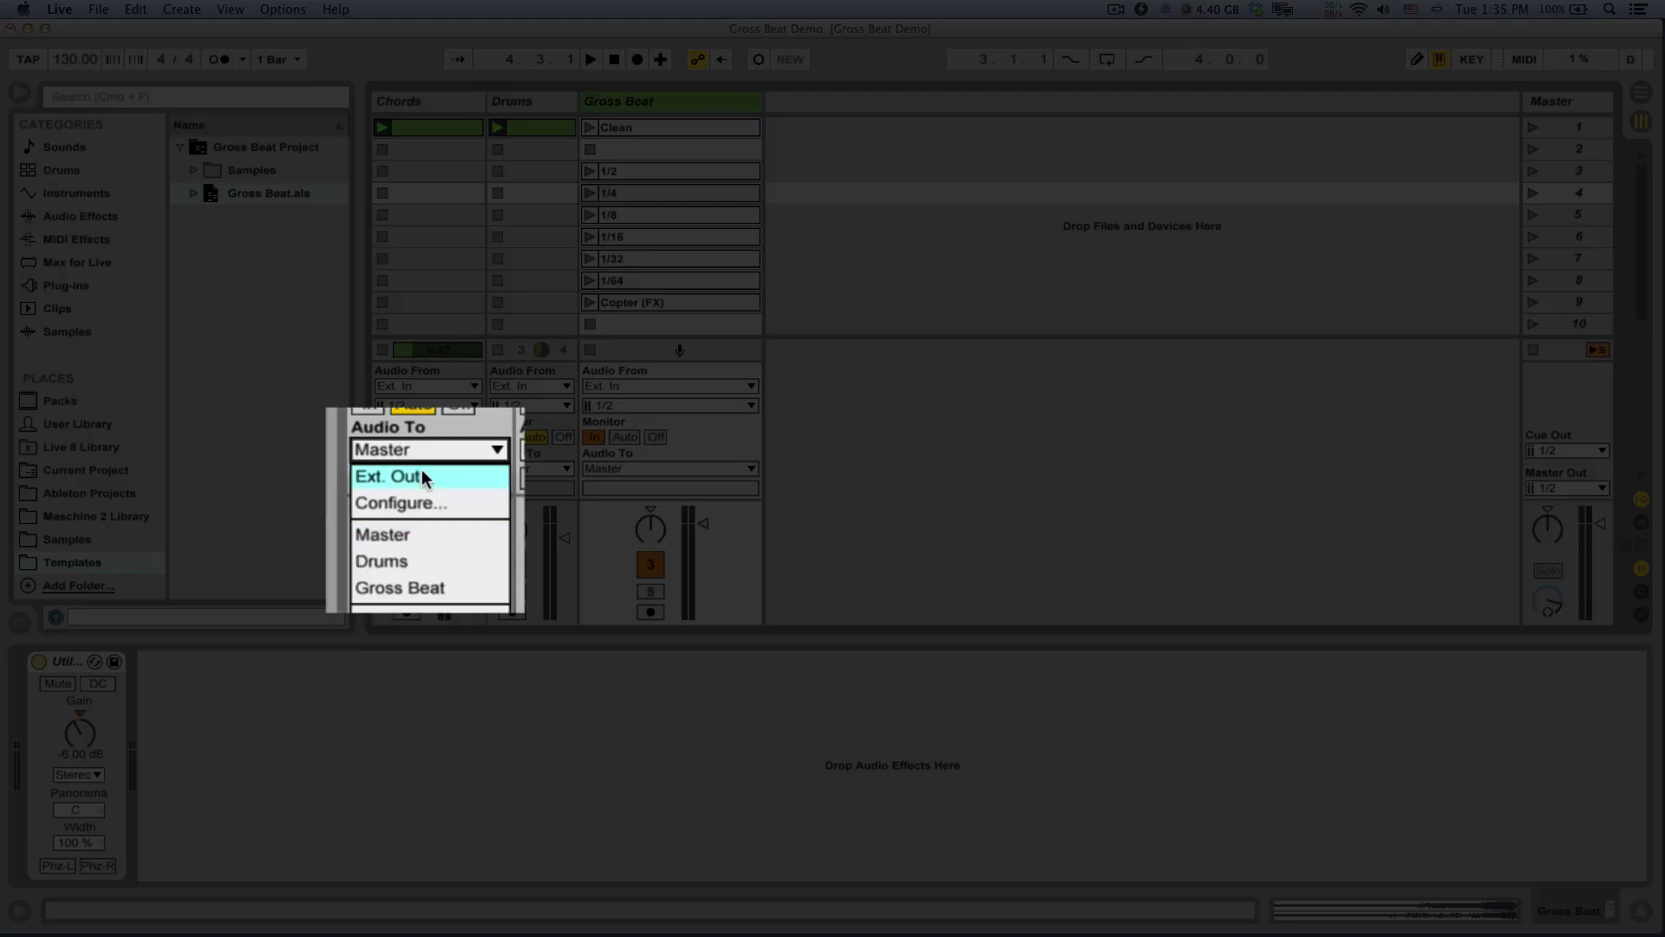
{"action": "left_click", "coordinate": [443, 589]}
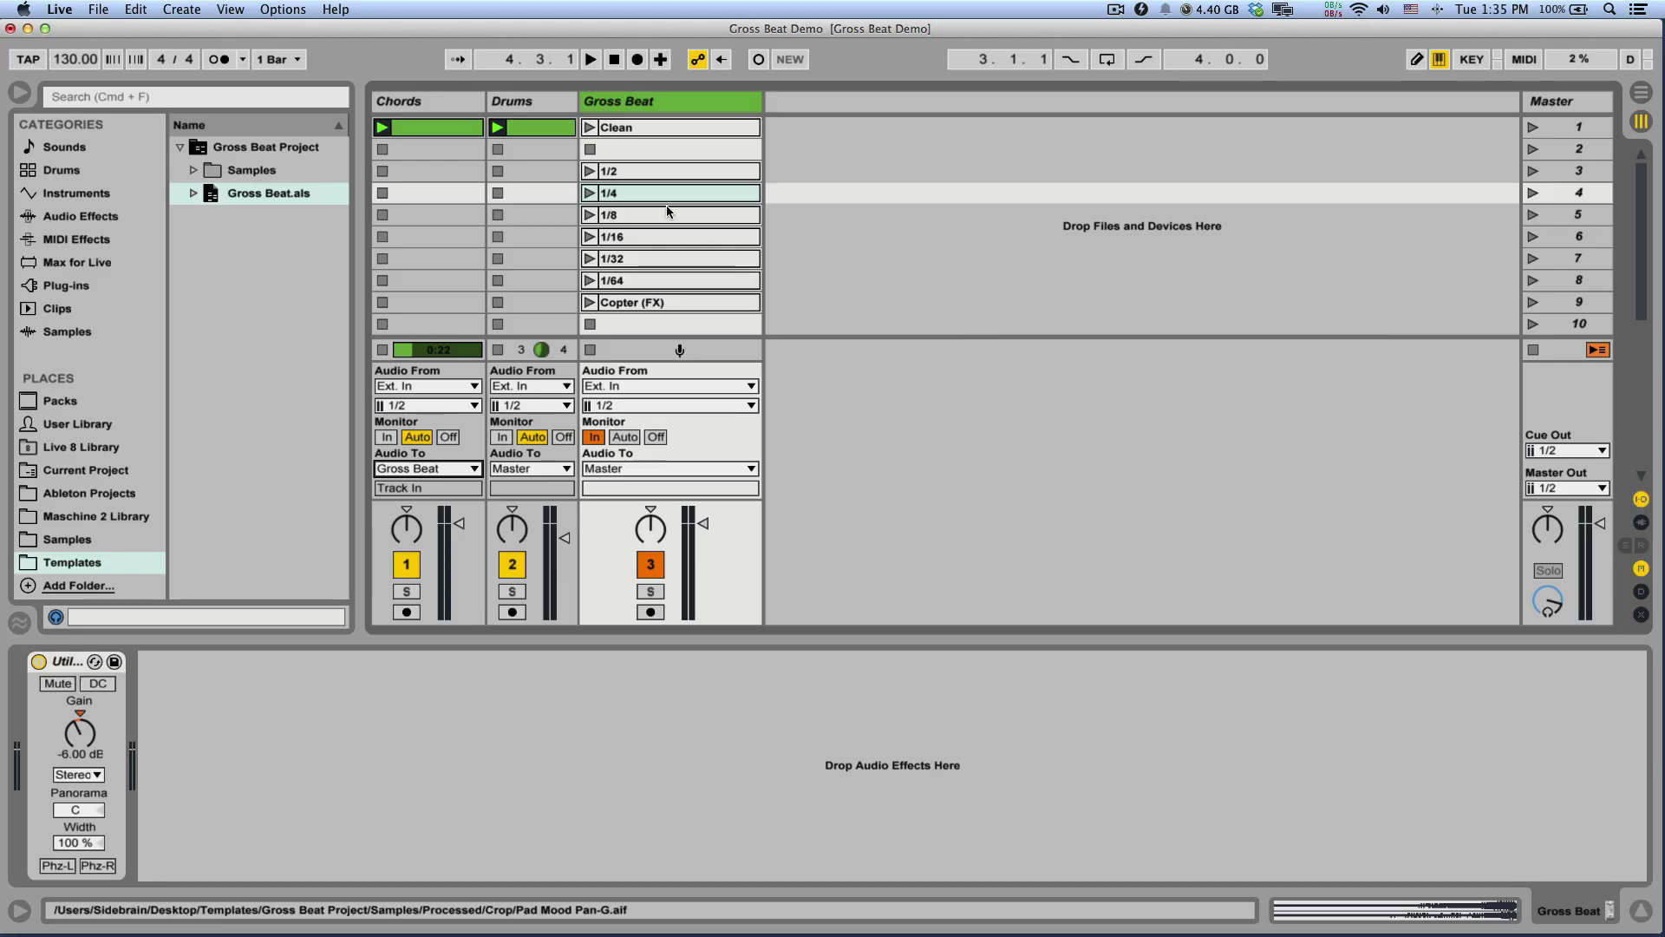
Launch the Gross Beat 1/4, 1/8 and 1/16 clips one after another
{"action": "left_click", "coordinate": [590, 194]}
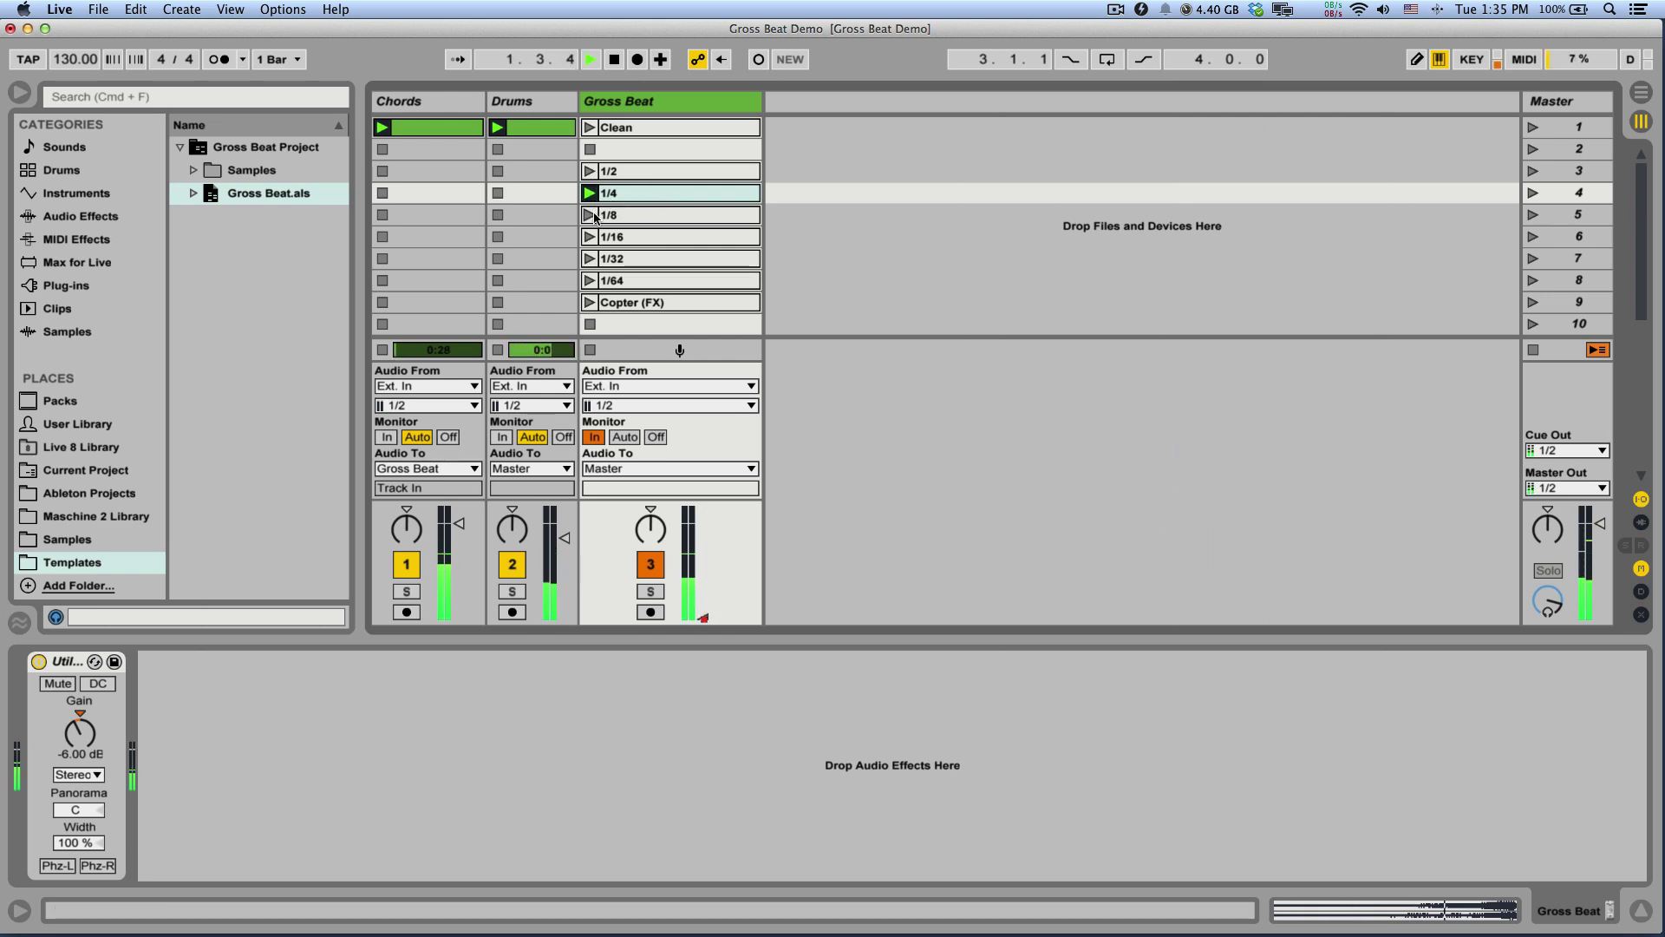
{"action": "left_click", "coordinate": [591, 215]}
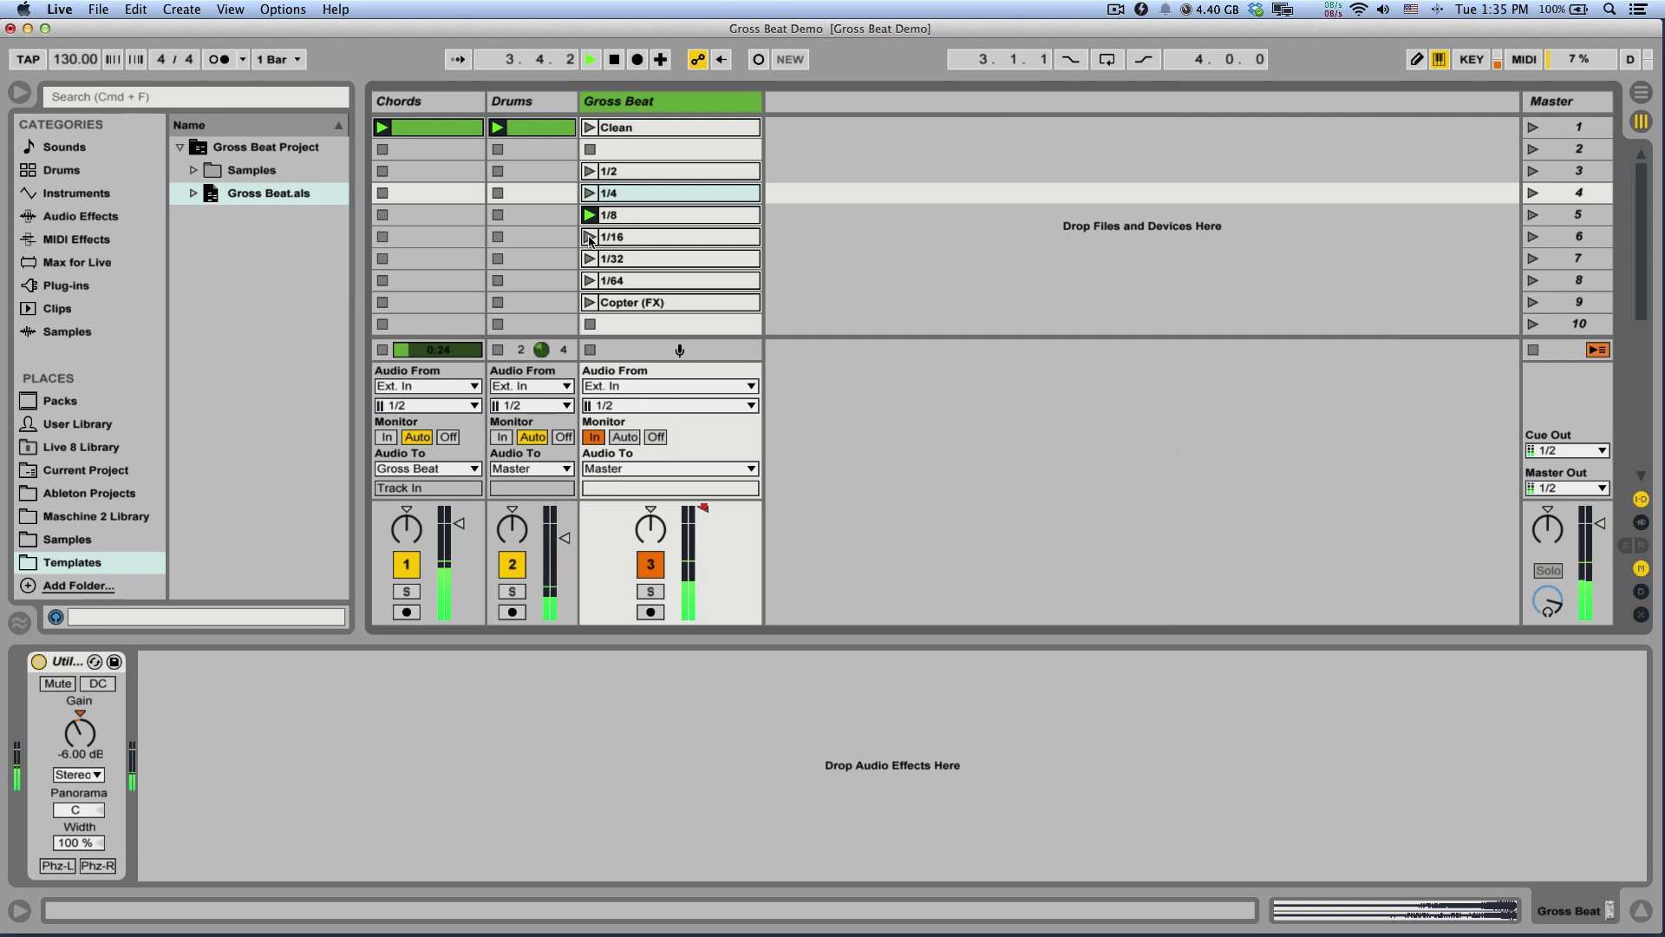
{"action": "left_click", "coordinate": [590, 237]}
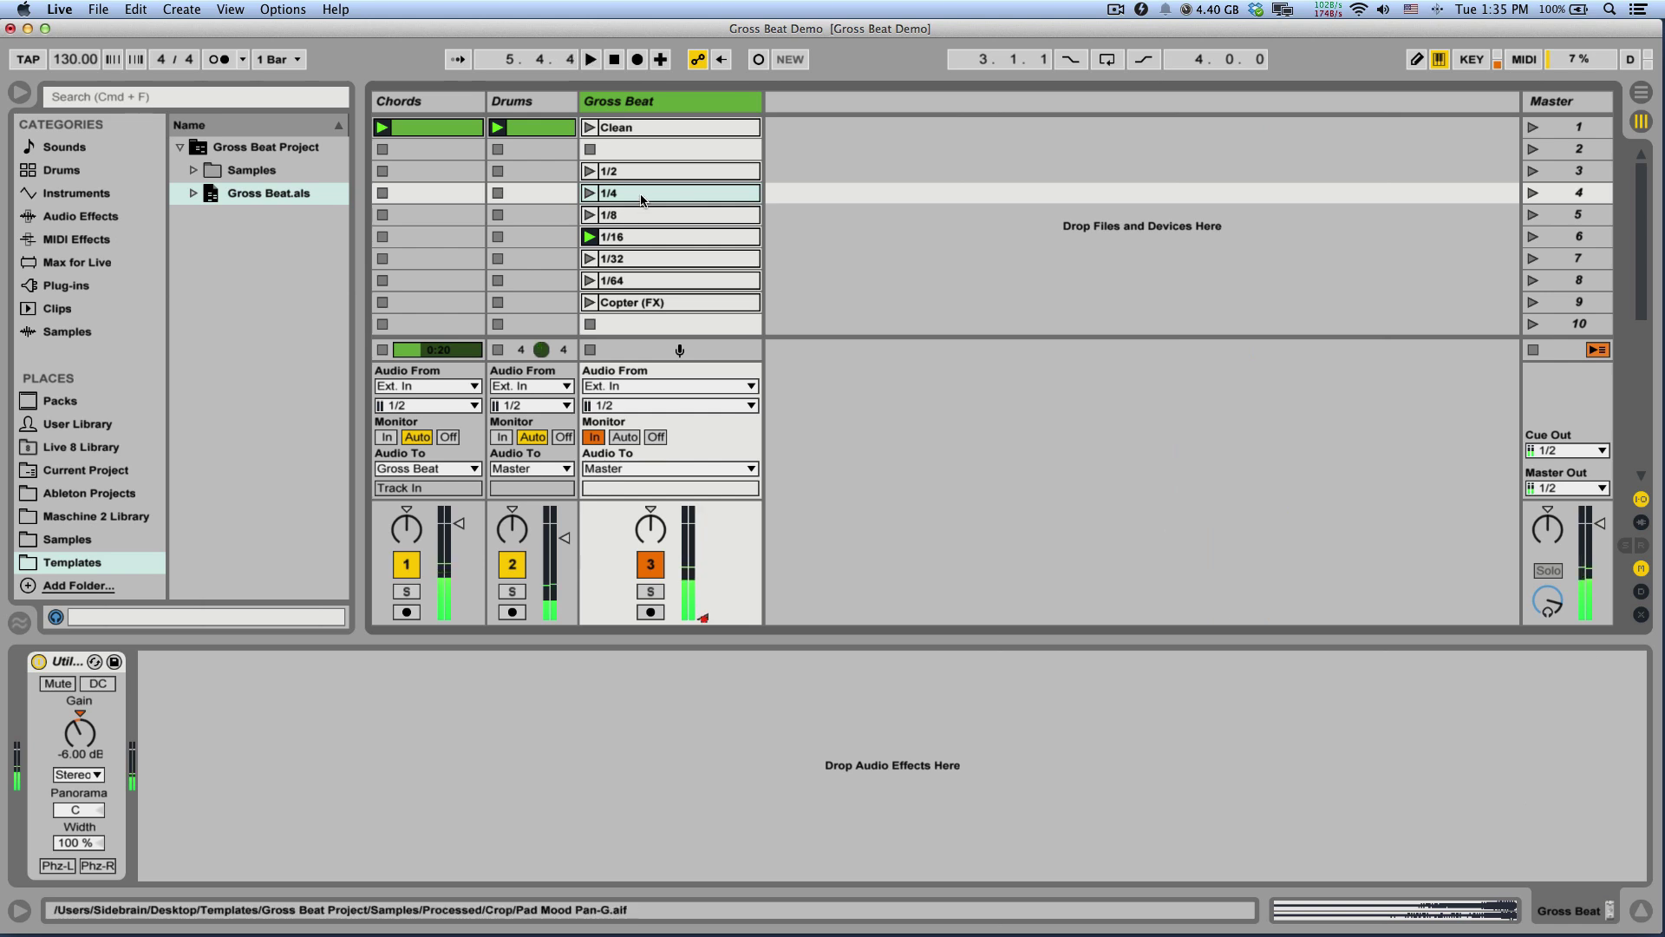
Stop playback, then launch Trance Gt 1, Trance Gt 2 and Trance Gt 3 in turn
{"action": "key", "text": "space"}
{"action": "scroll", "coordinate": [642, 199], "scroll_direction": "down", "scroll_amount": 4}
{"action": "scroll", "coordinate": [642, 198], "scroll_direction": "down", "scroll_amount": 3}
{"action": "left_click", "coordinate": [590, 192]}
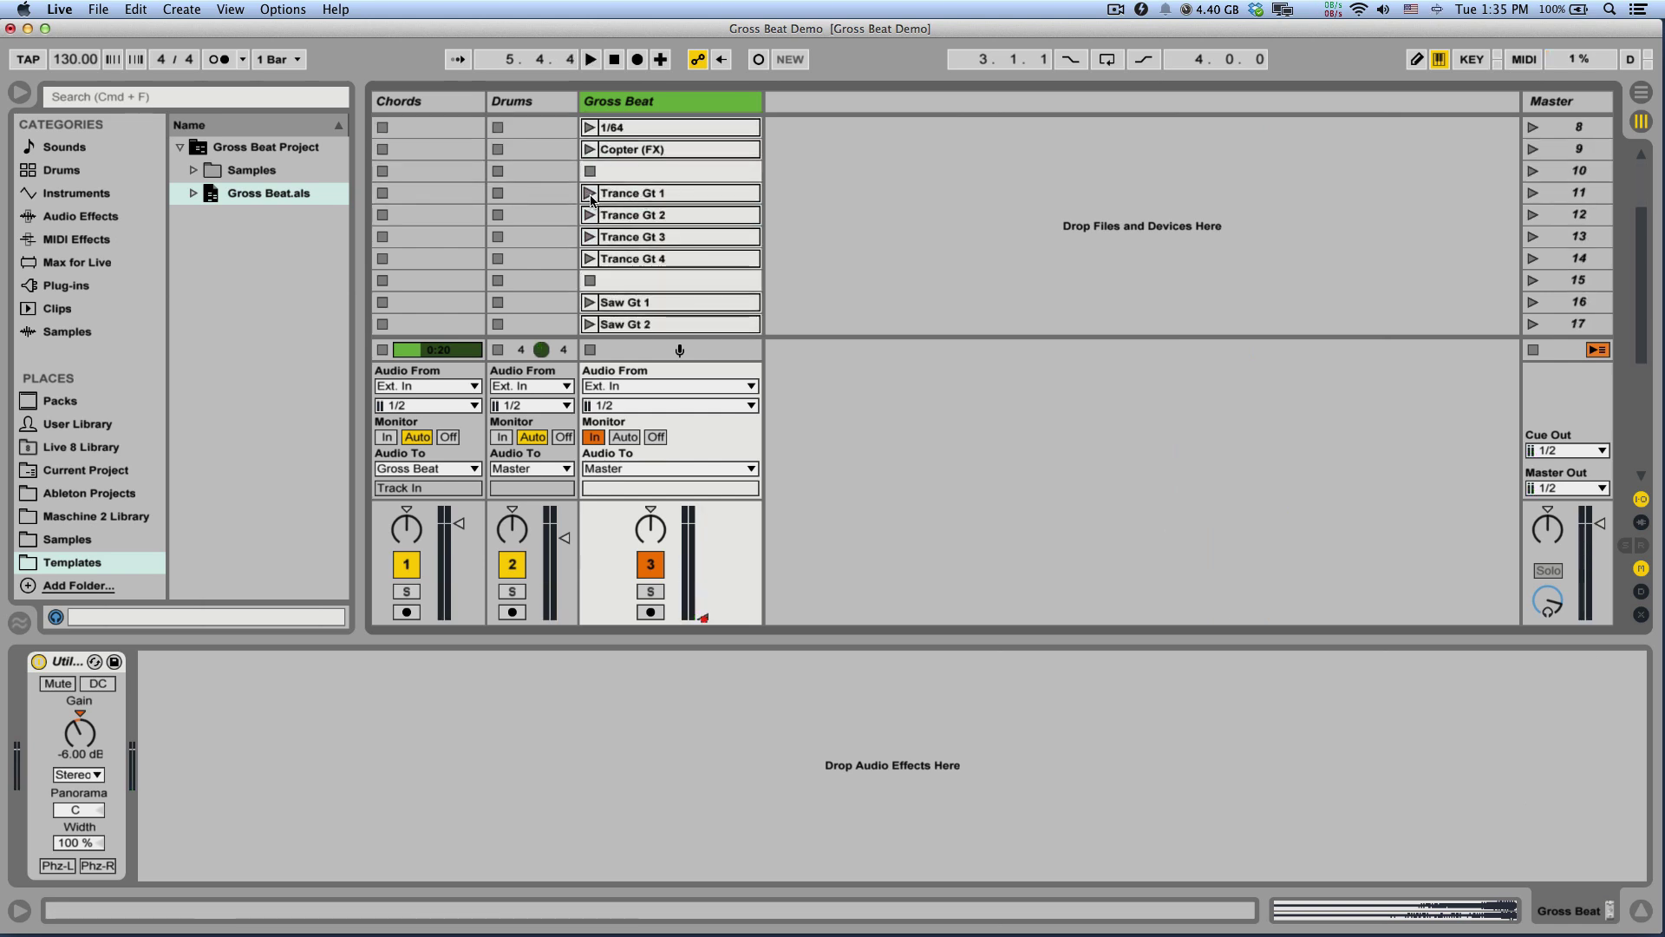
{"action": "left_click", "coordinate": [590, 215]}
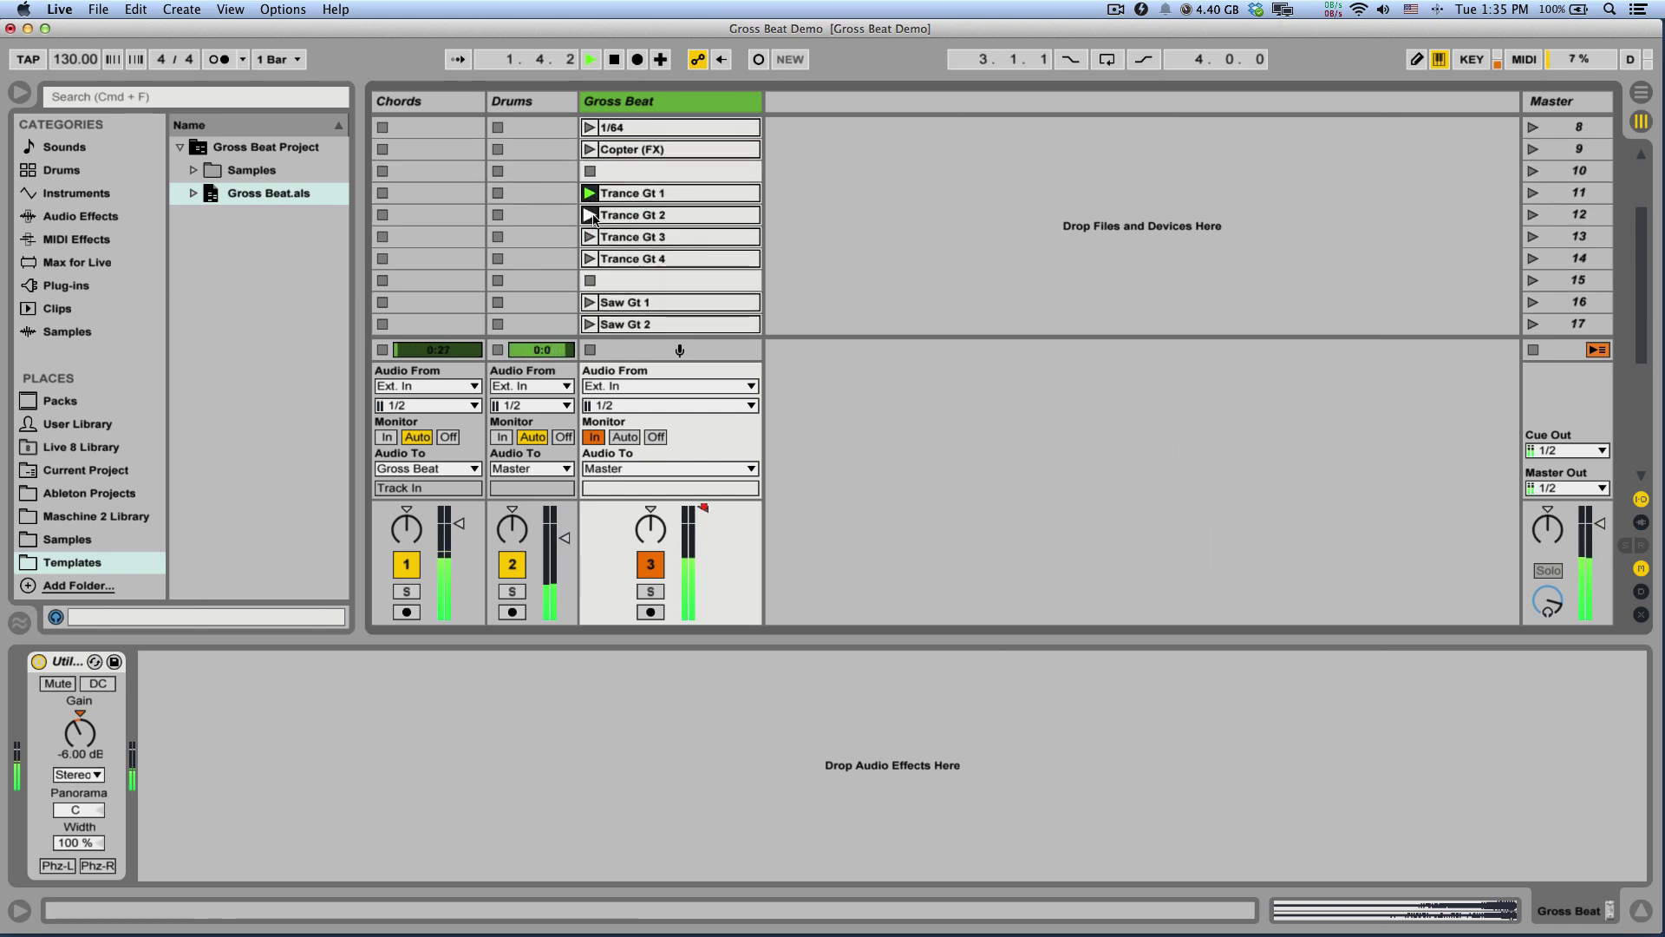
{"action": "left_click", "coordinate": [590, 237]}
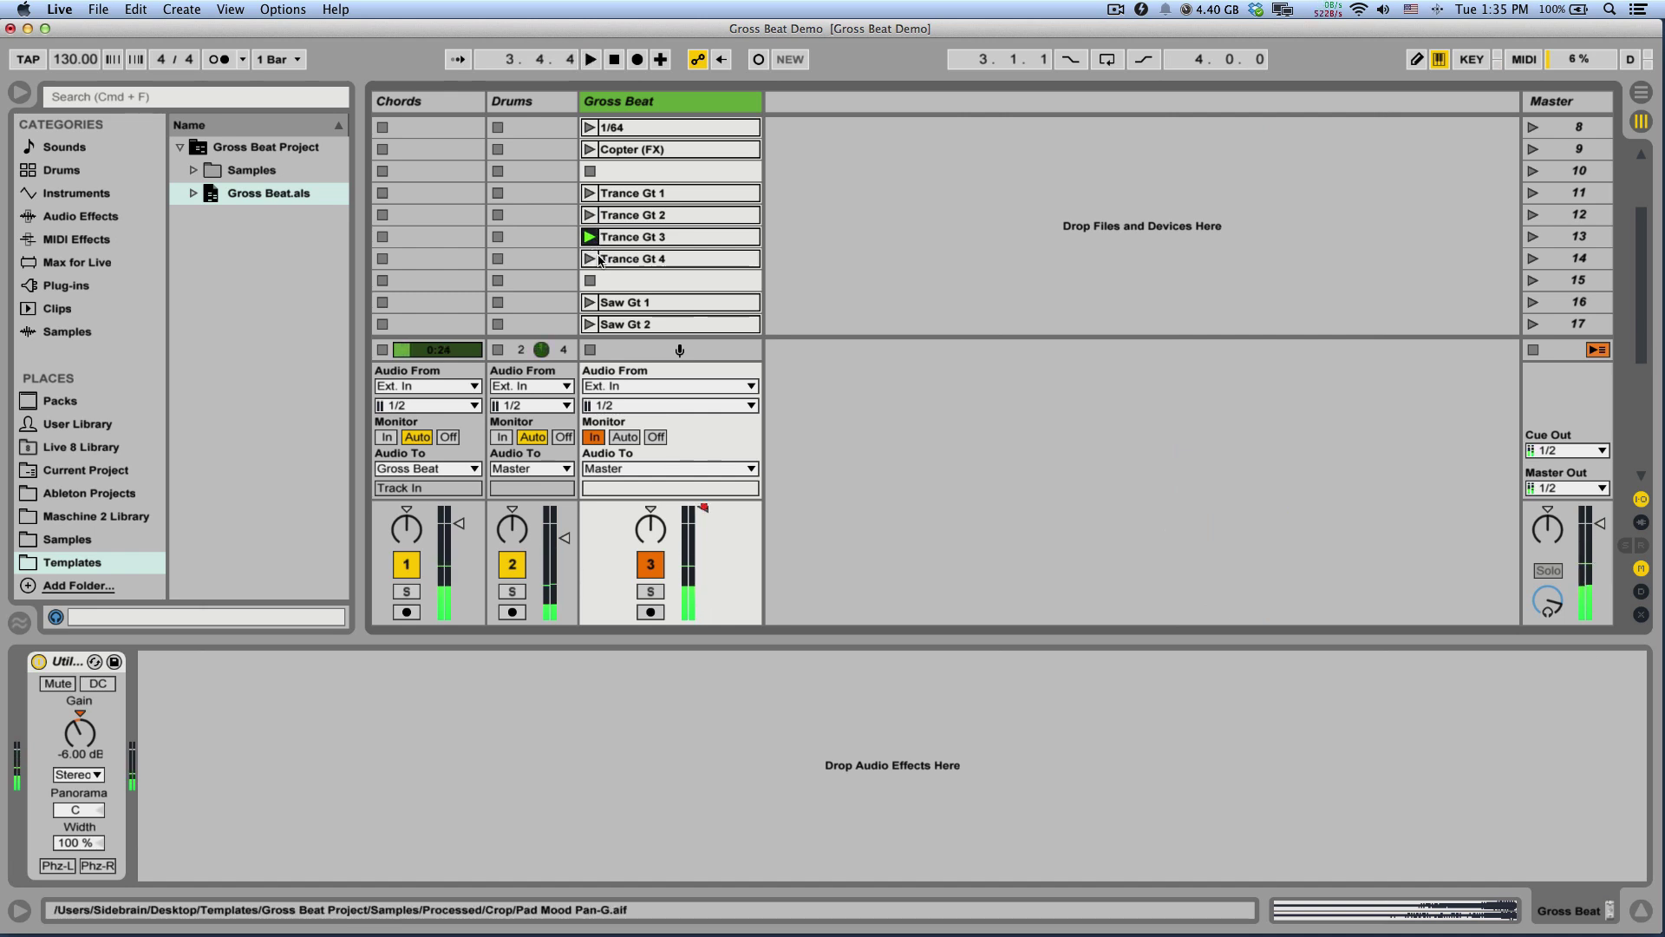
Launch Saw Gt 1, then Tremolo Slw further down the Gross Beat track
{"action": "scroll", "coordinate": [593, 245], "scroll_direction": "down", "scroll_amount": 3}
{"action": "left_click", "coordinate": [593, 240]}
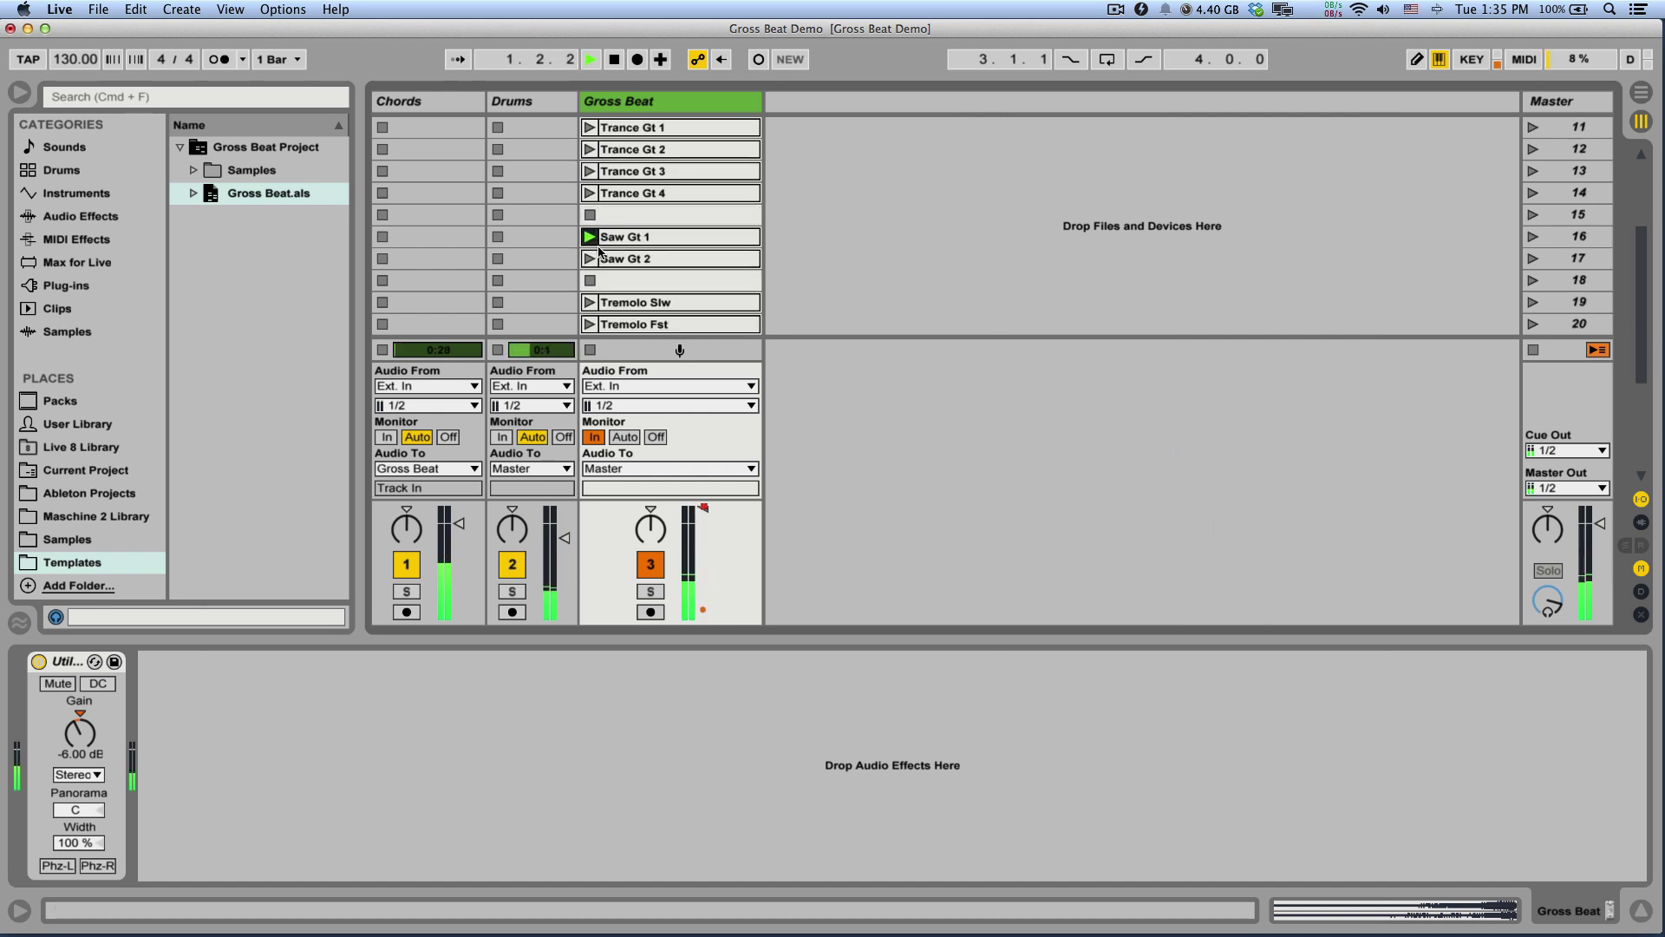
{"action": "scroll", "coordinate": [597, 246], "scroll_direction": "down", "scroll_amount": 1}
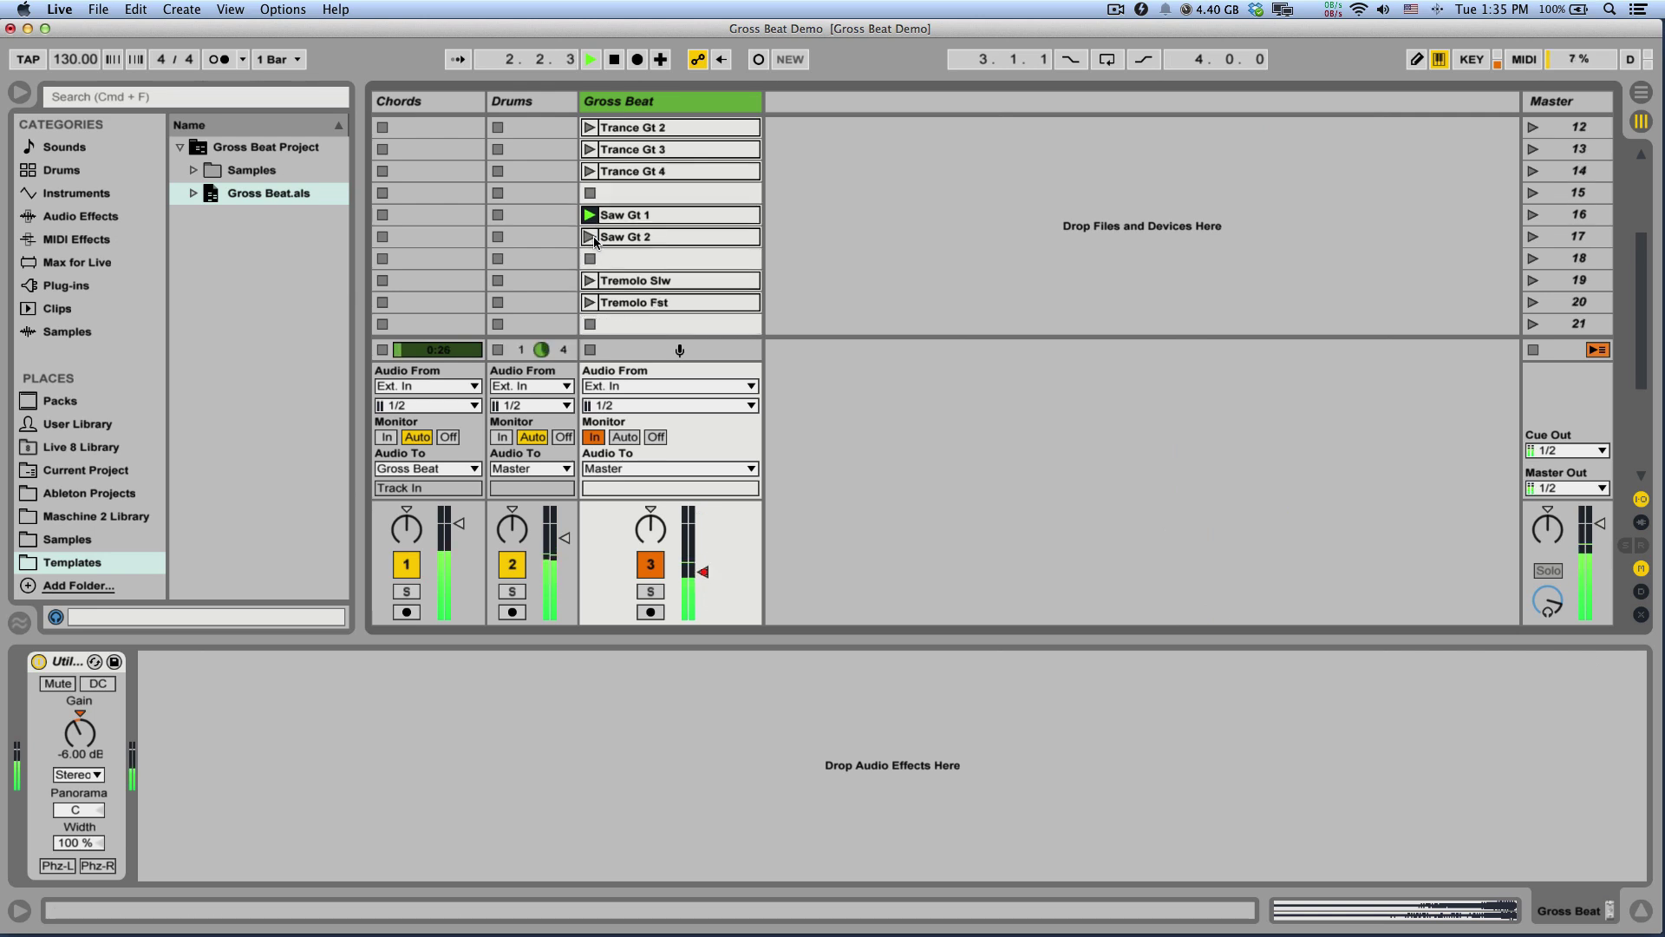
{"action": "left_click", "coordinate": [593, 280]}
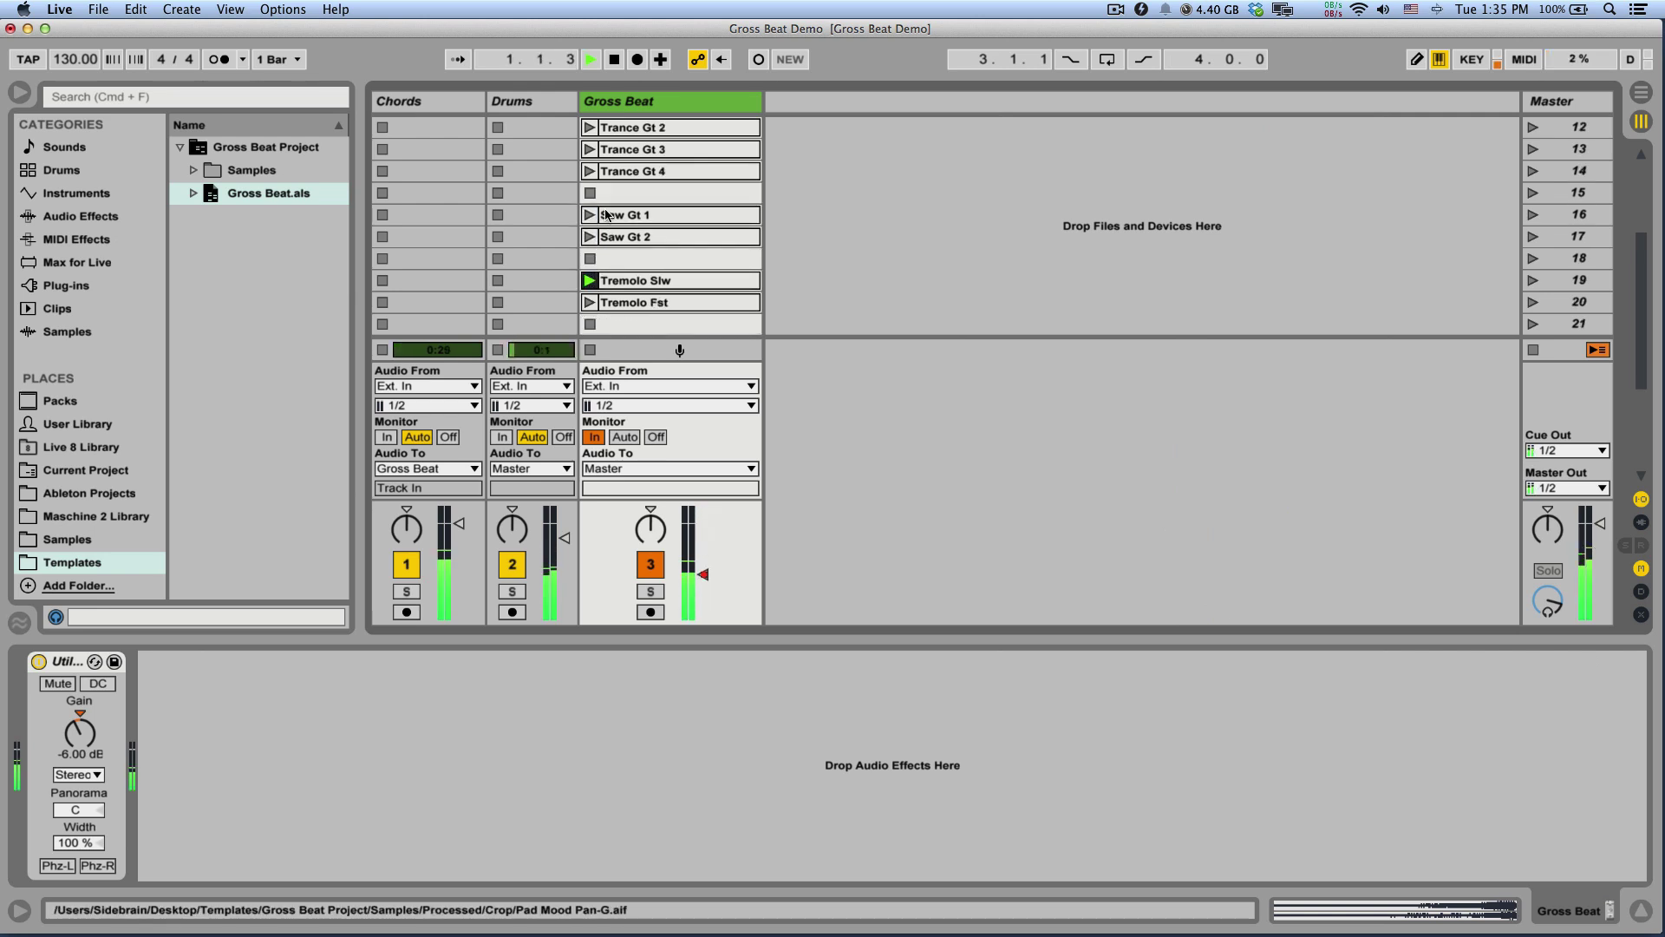
Stop playback, launch Side Chain then Off Beat, stop again, and launch 1/4 Dynamic
{"action": "scroll", "coordinate": [606, 225], "scroll_direction": "down", "scroll_amount": 3}
{"action": "scroll", "coordinate": [606, 212], "scroll_direction": "down", "scroll_amount": 1}
{"action": "scroll", "coordinate": [606, 213], "scroll_direction": "down", "scroll_amount": 4}
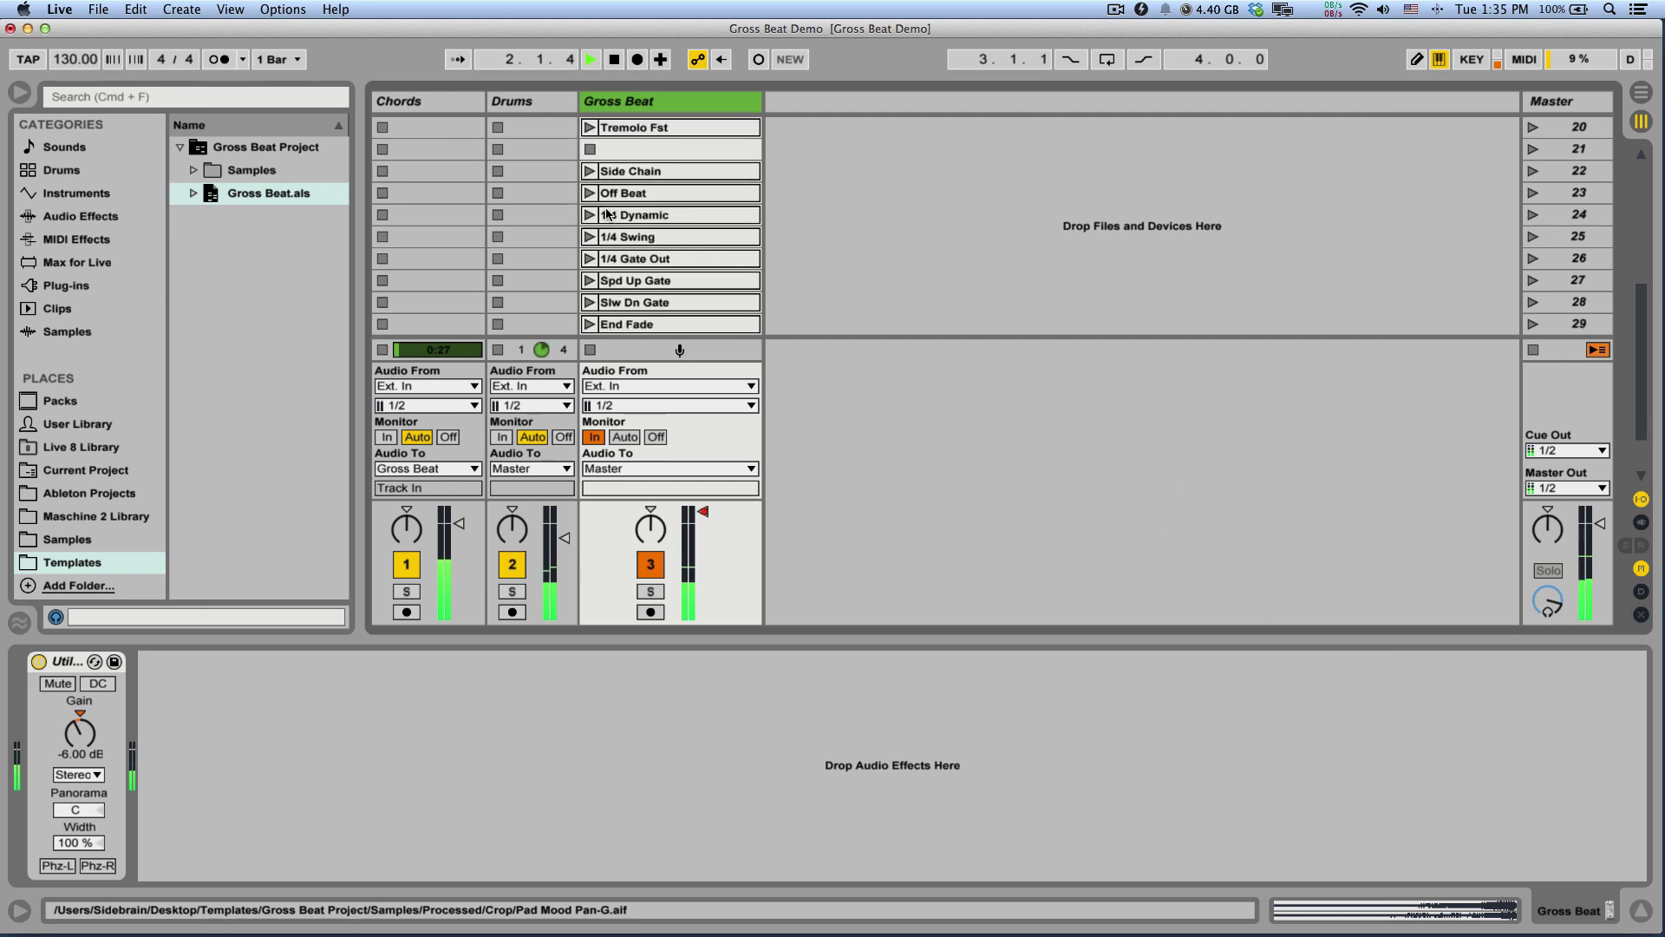
{"action": "key", "text": "space"}
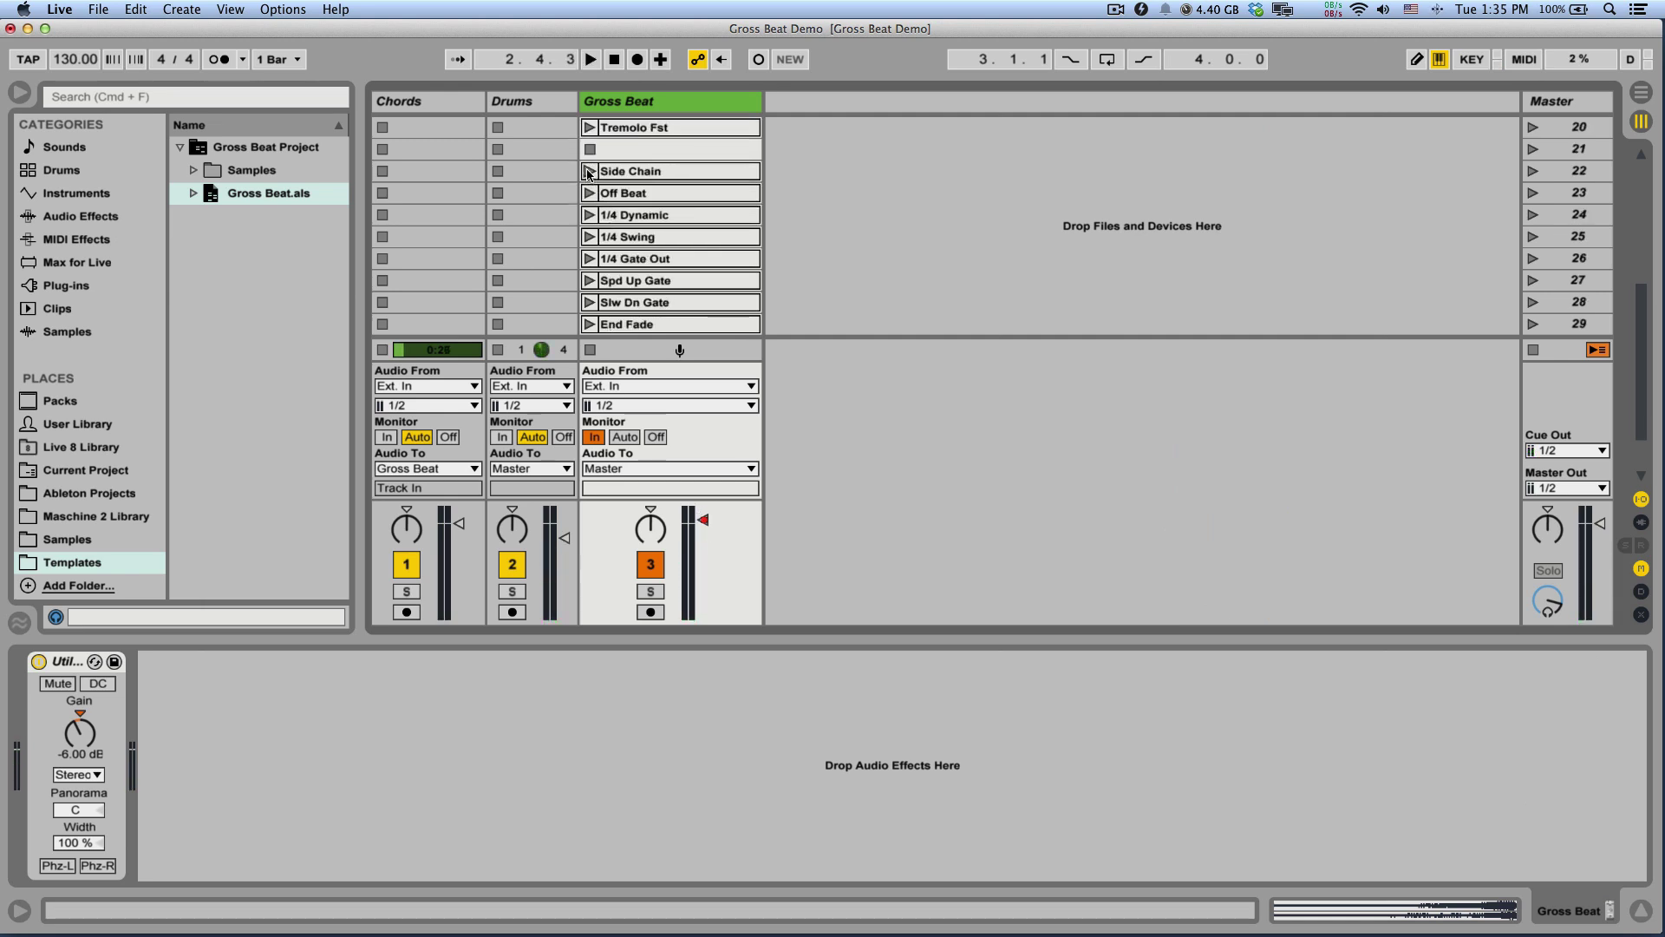
{"action": "left_click", "coordinate": [589, 171]}
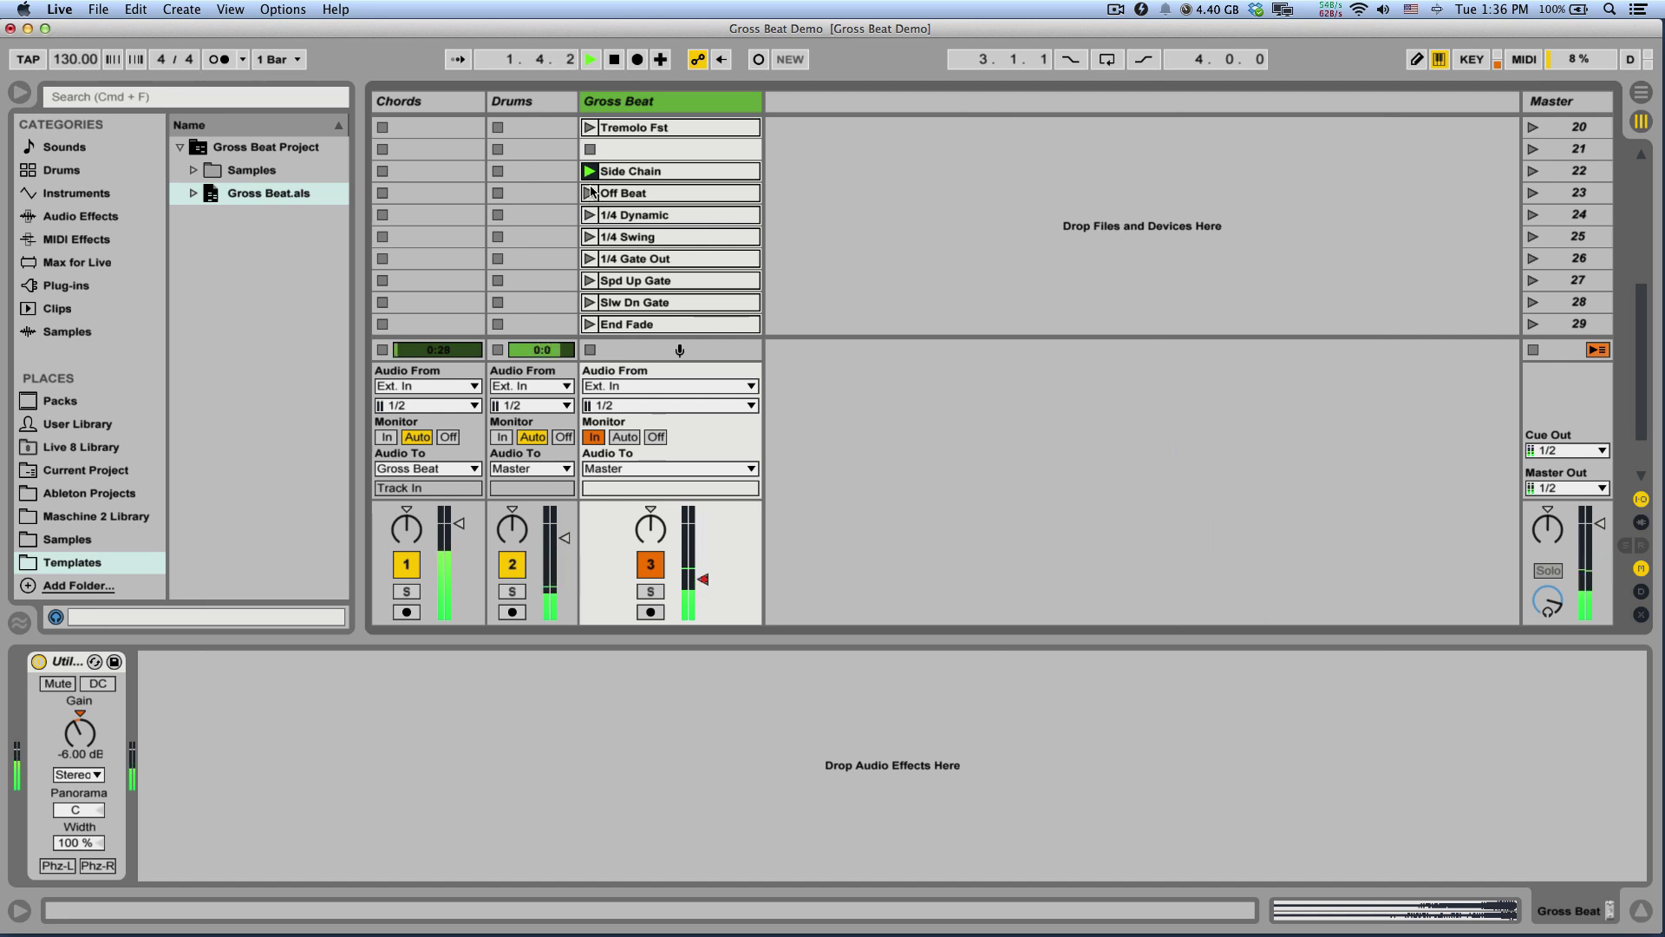
{"action": "left_click", "coordinate": [588, 192]}
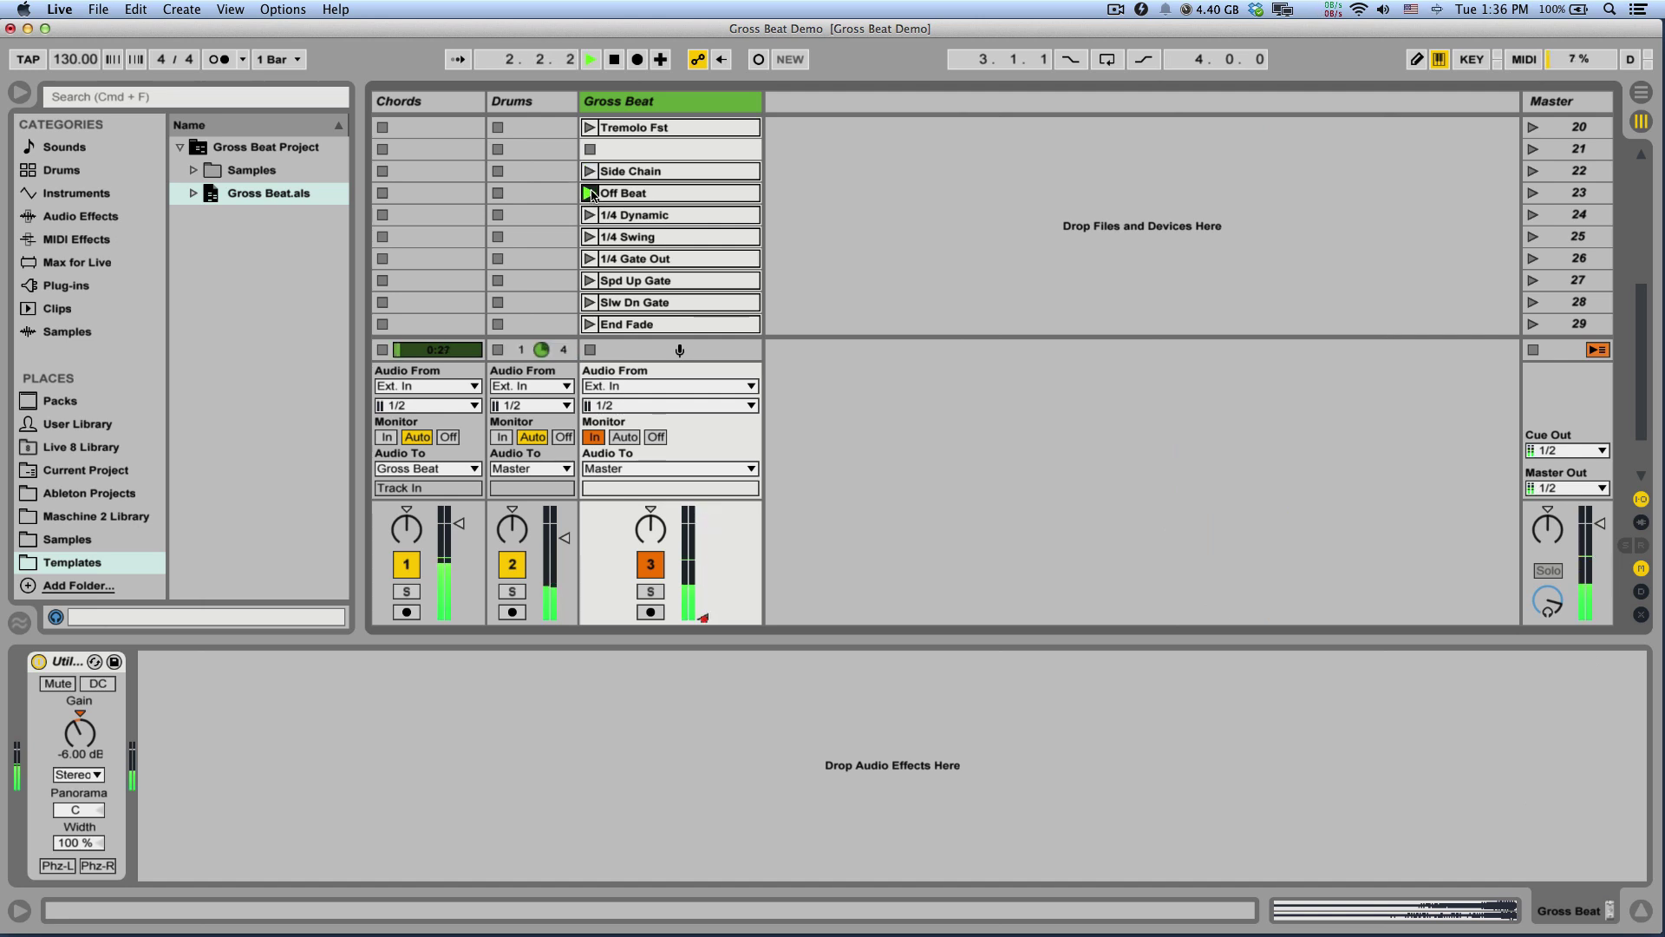
{"action": "key", "text": "space"}
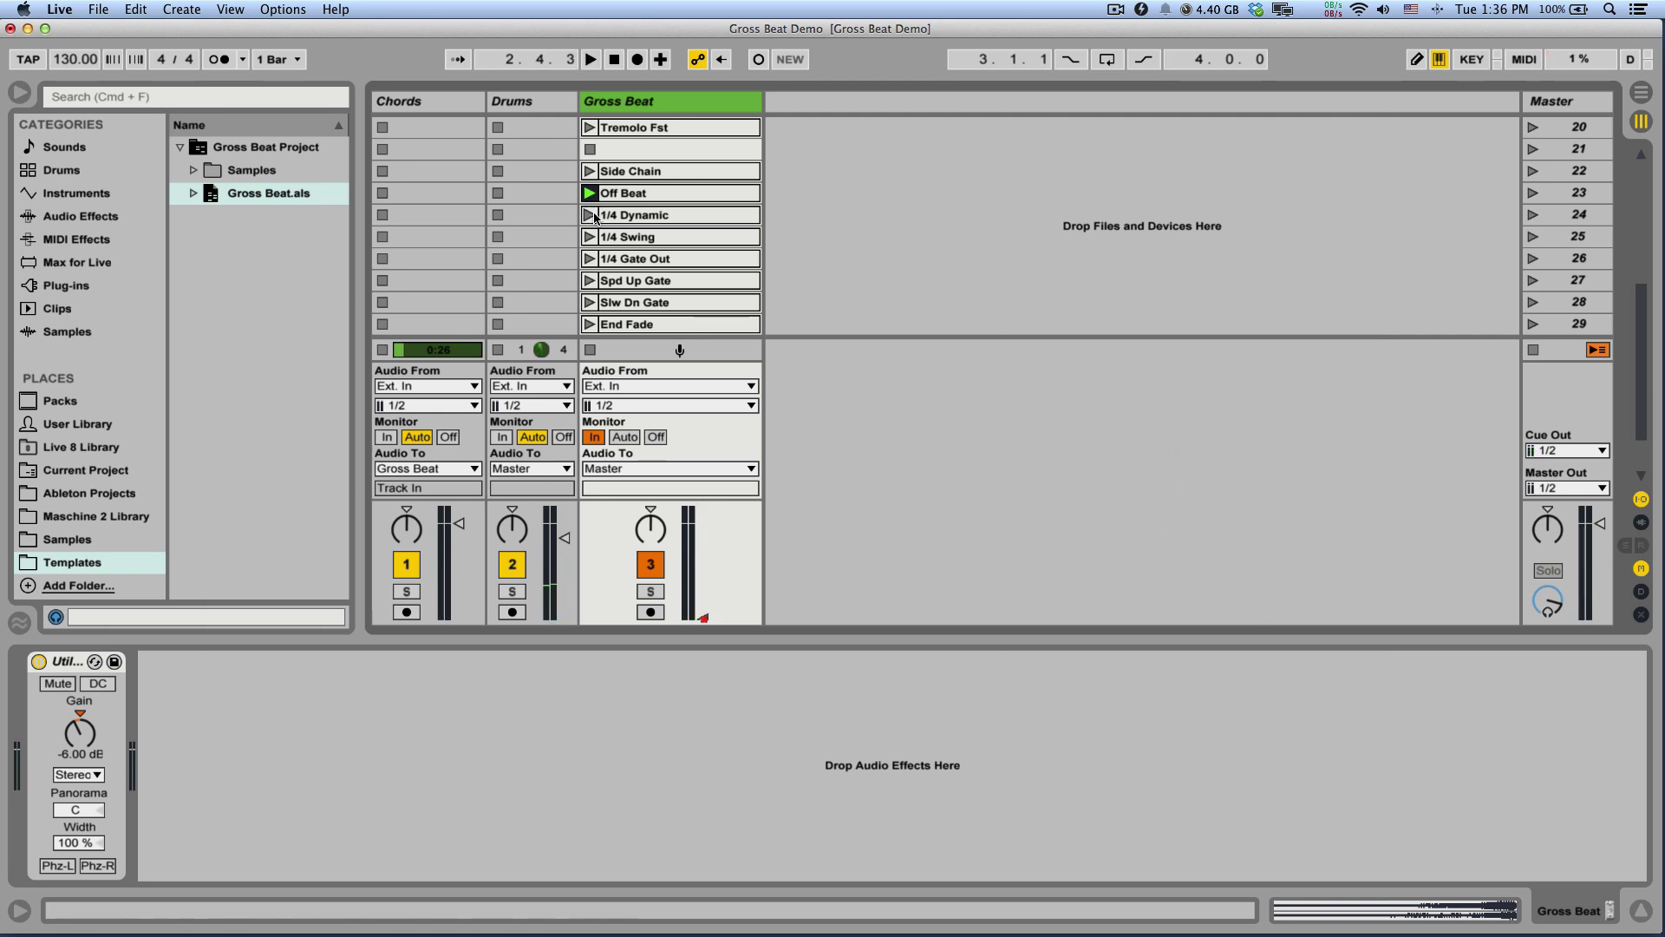
{"action": "left_click", "coordinate": [590, 215]}
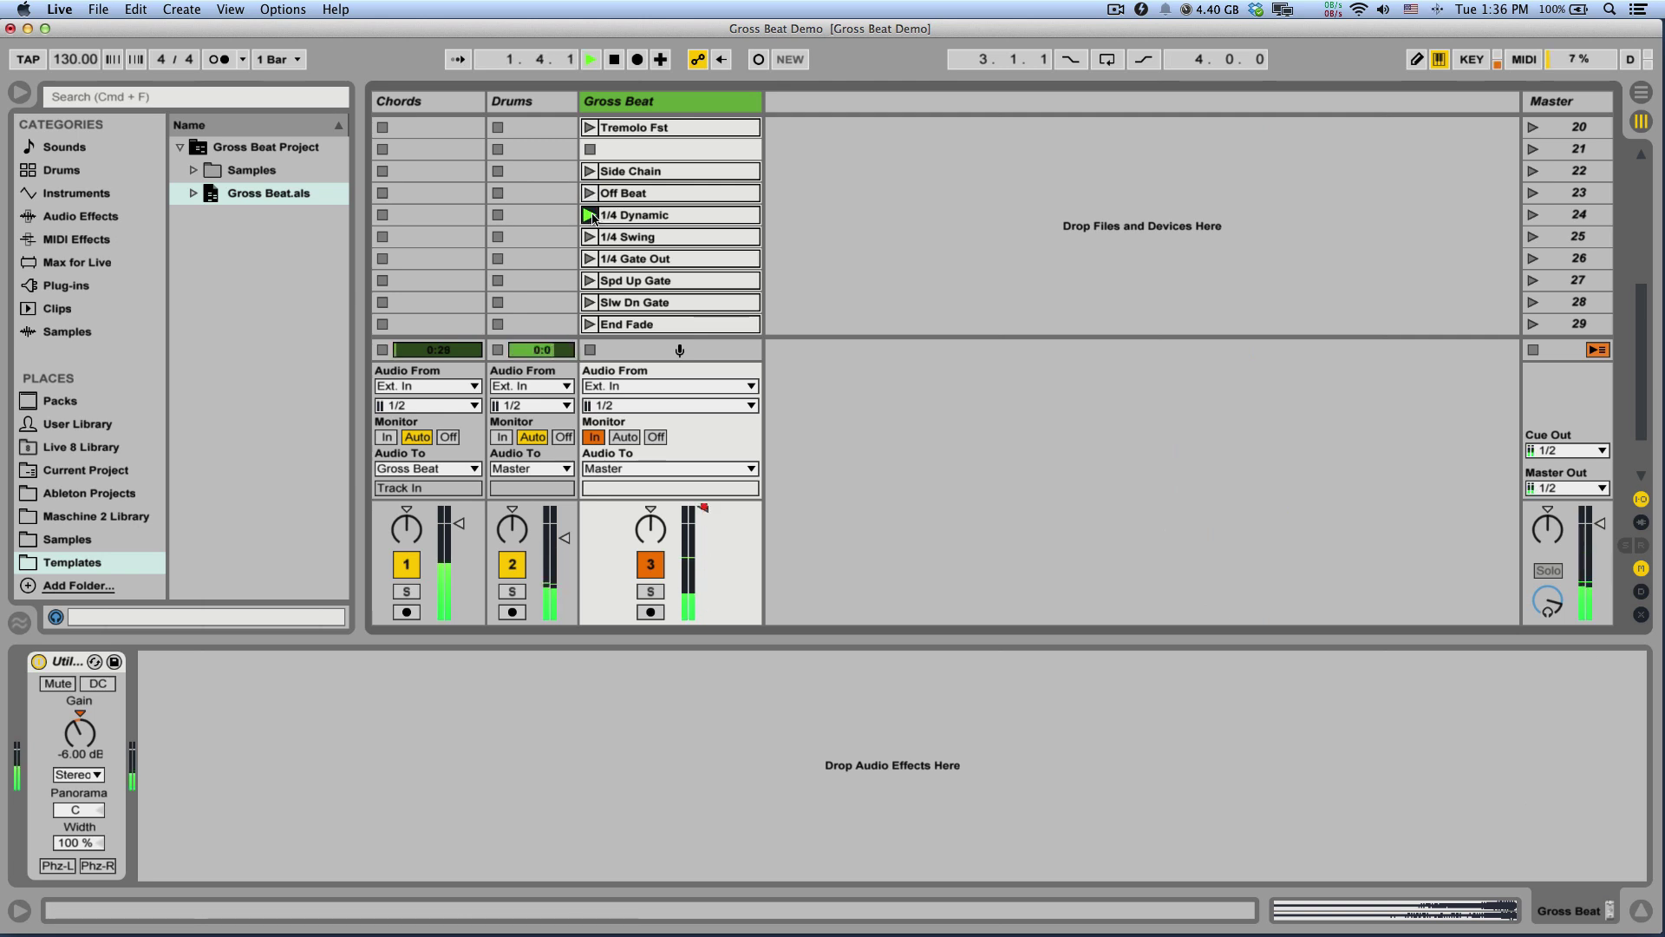
Stop playback, launch Spd Up Gate then Slw Dn Gate, and stop again
{"action": "key", "text": "space"}
{"action": "scroll", "coordinate": [638, 231], "scroll_direction": "down", "scroll_amount": 3}
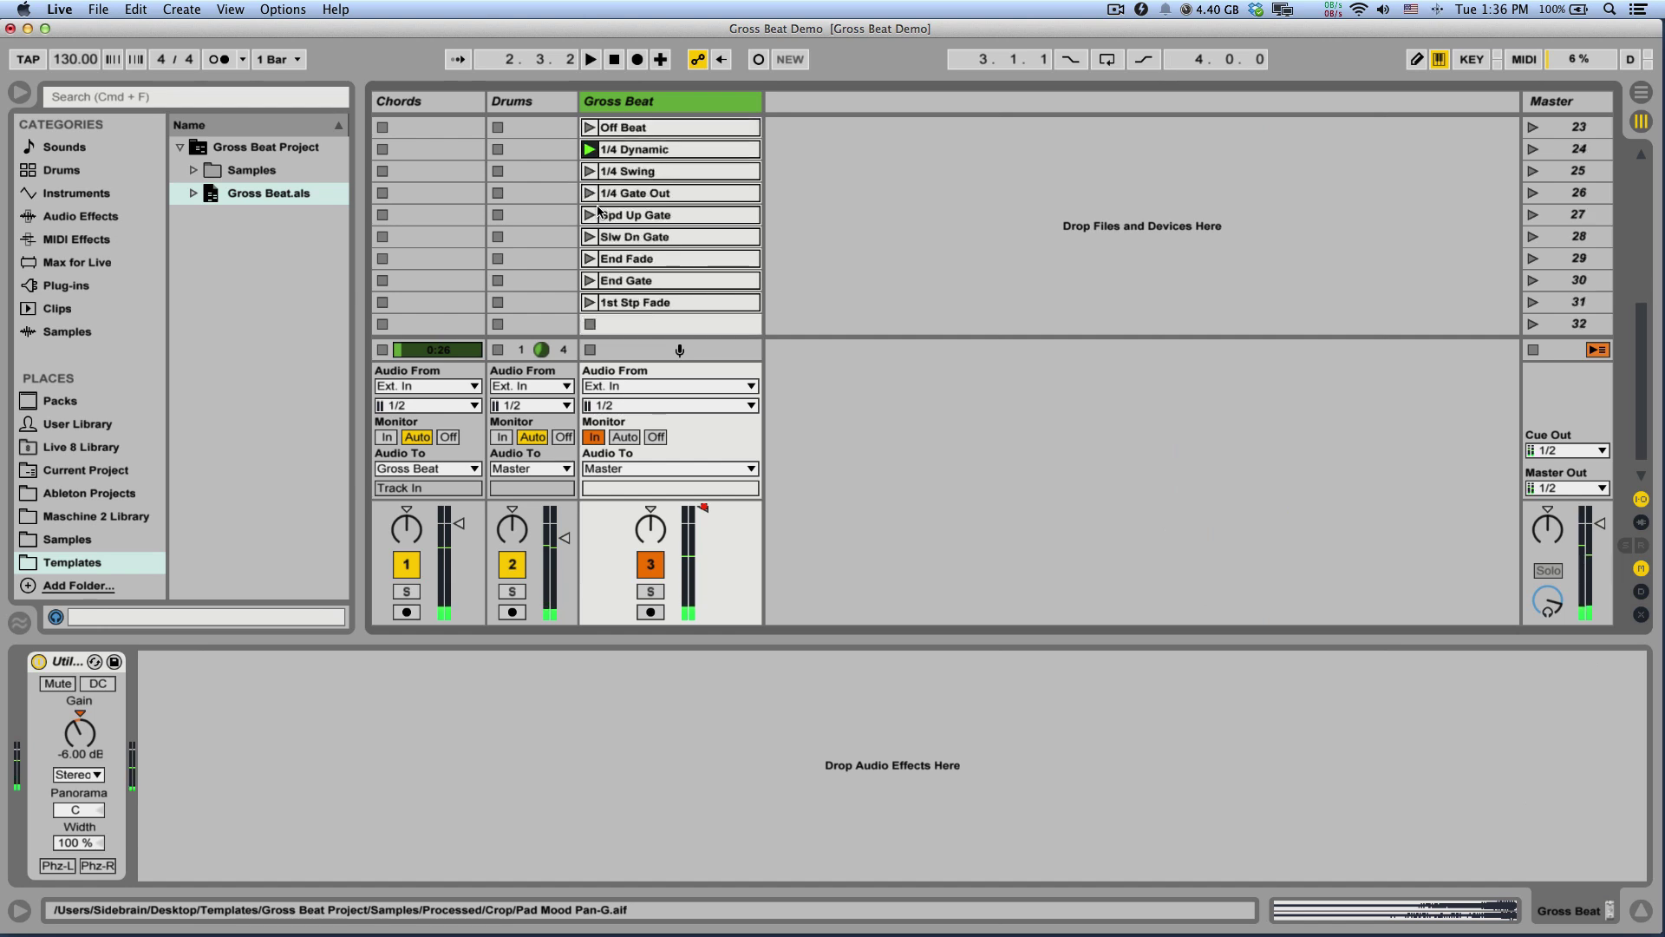
{"action": "left_click", "coordinate": [590, 215]}
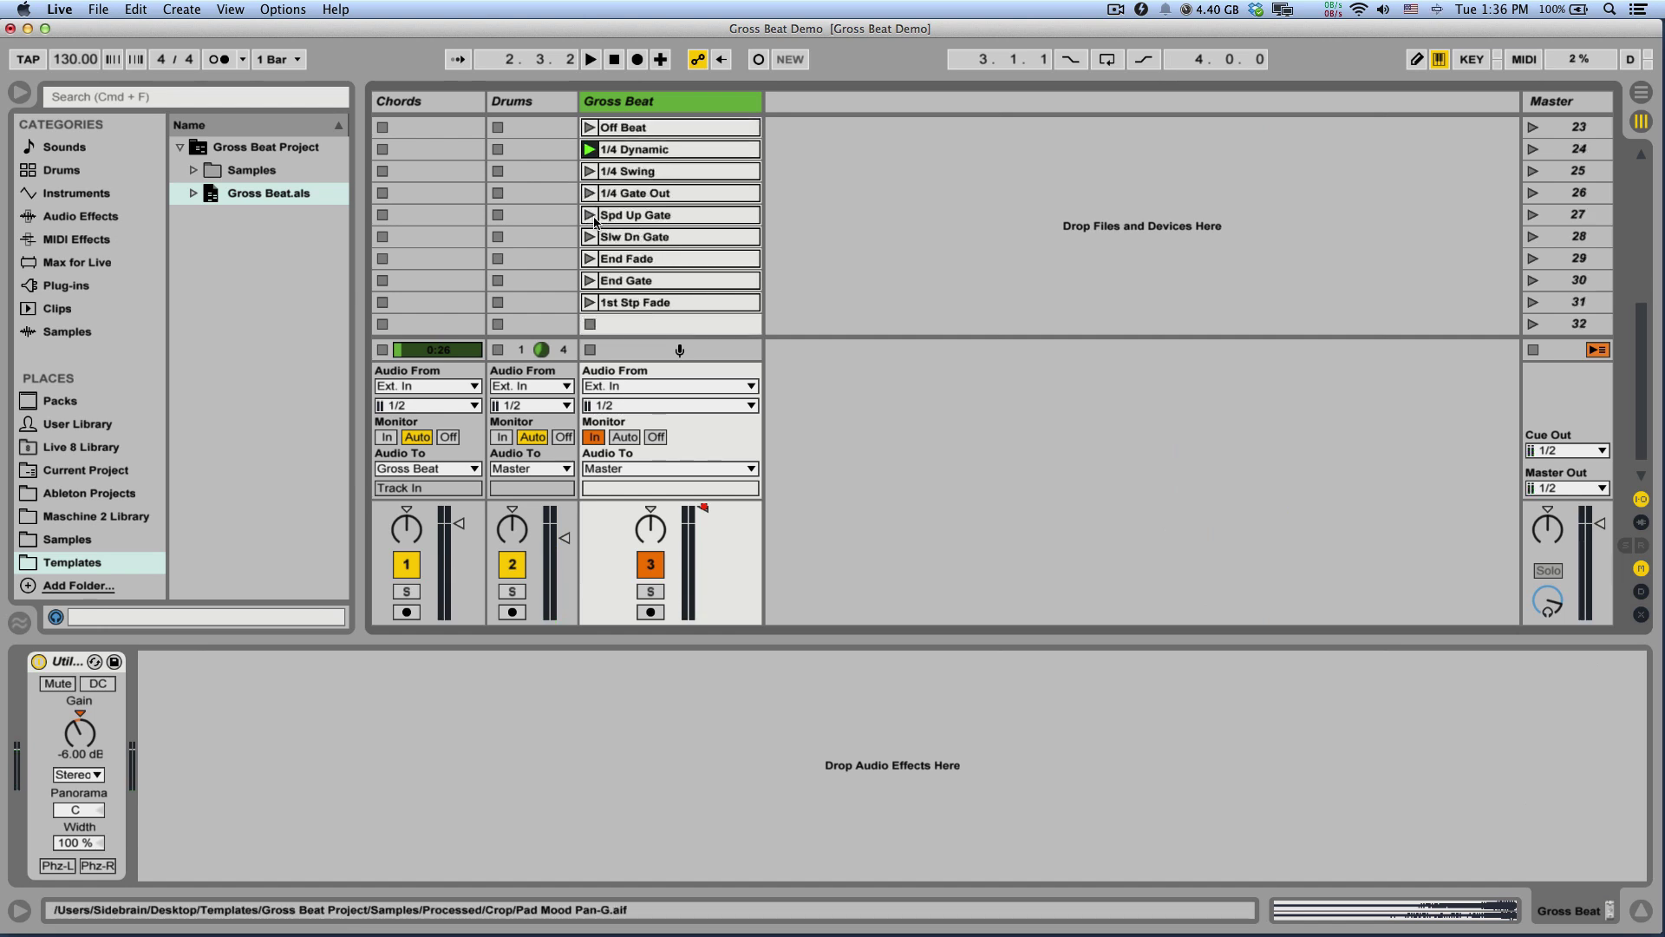
{"action": "left_click", "coordinate": [590, 236]}
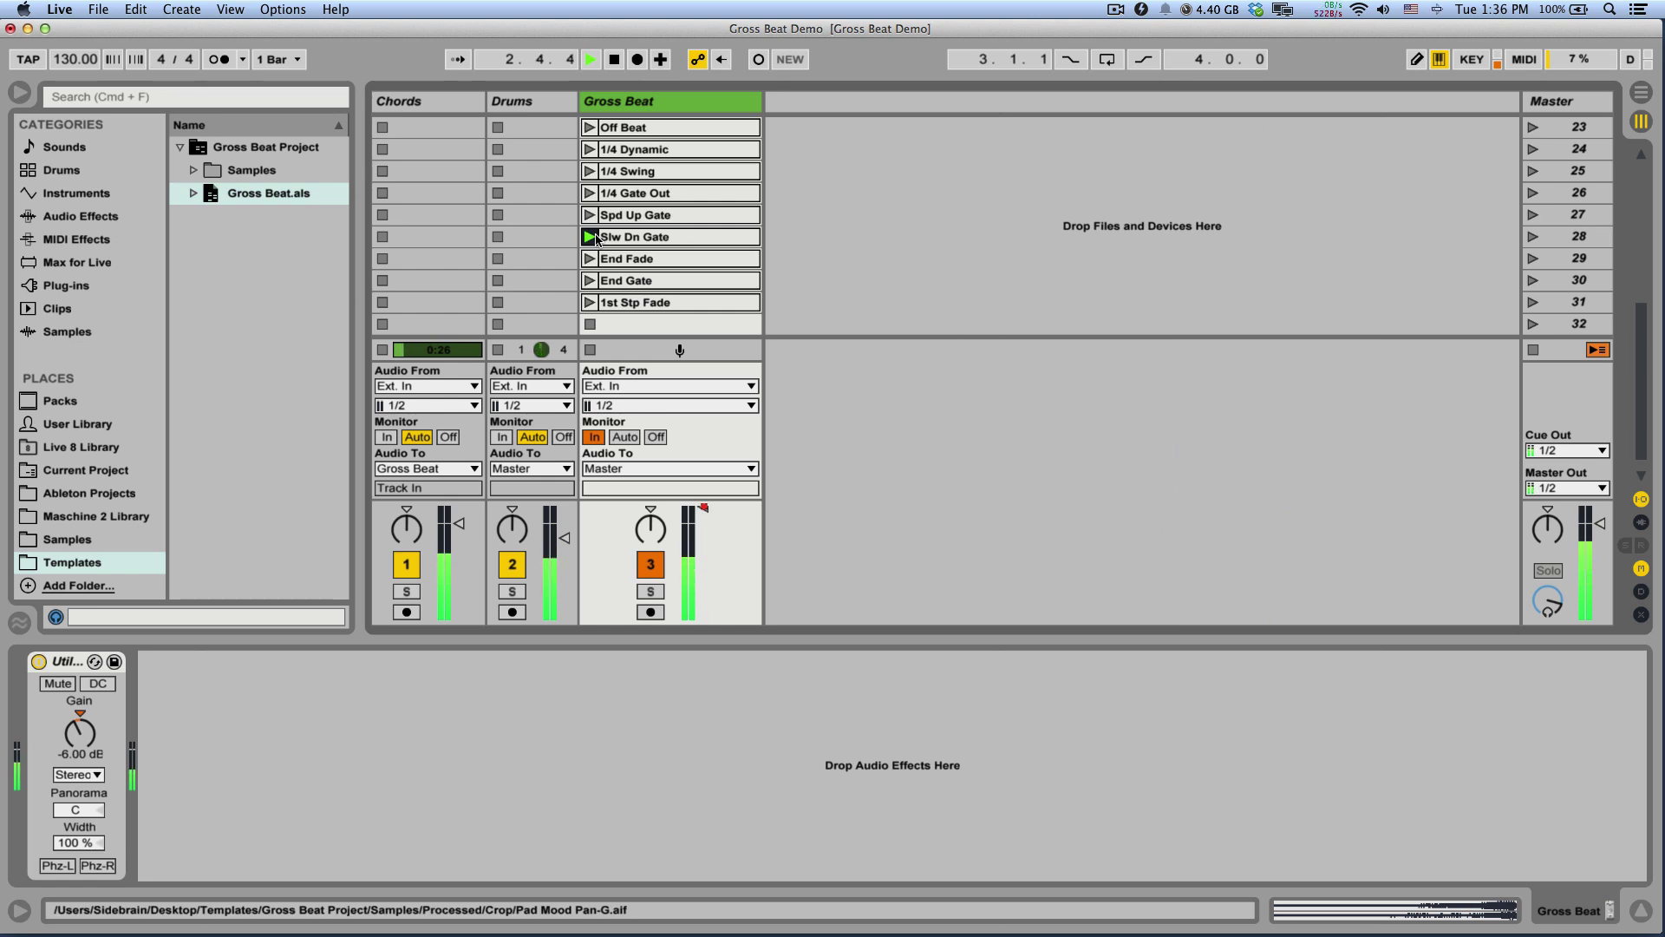
{"action": "key", "text": "space"}
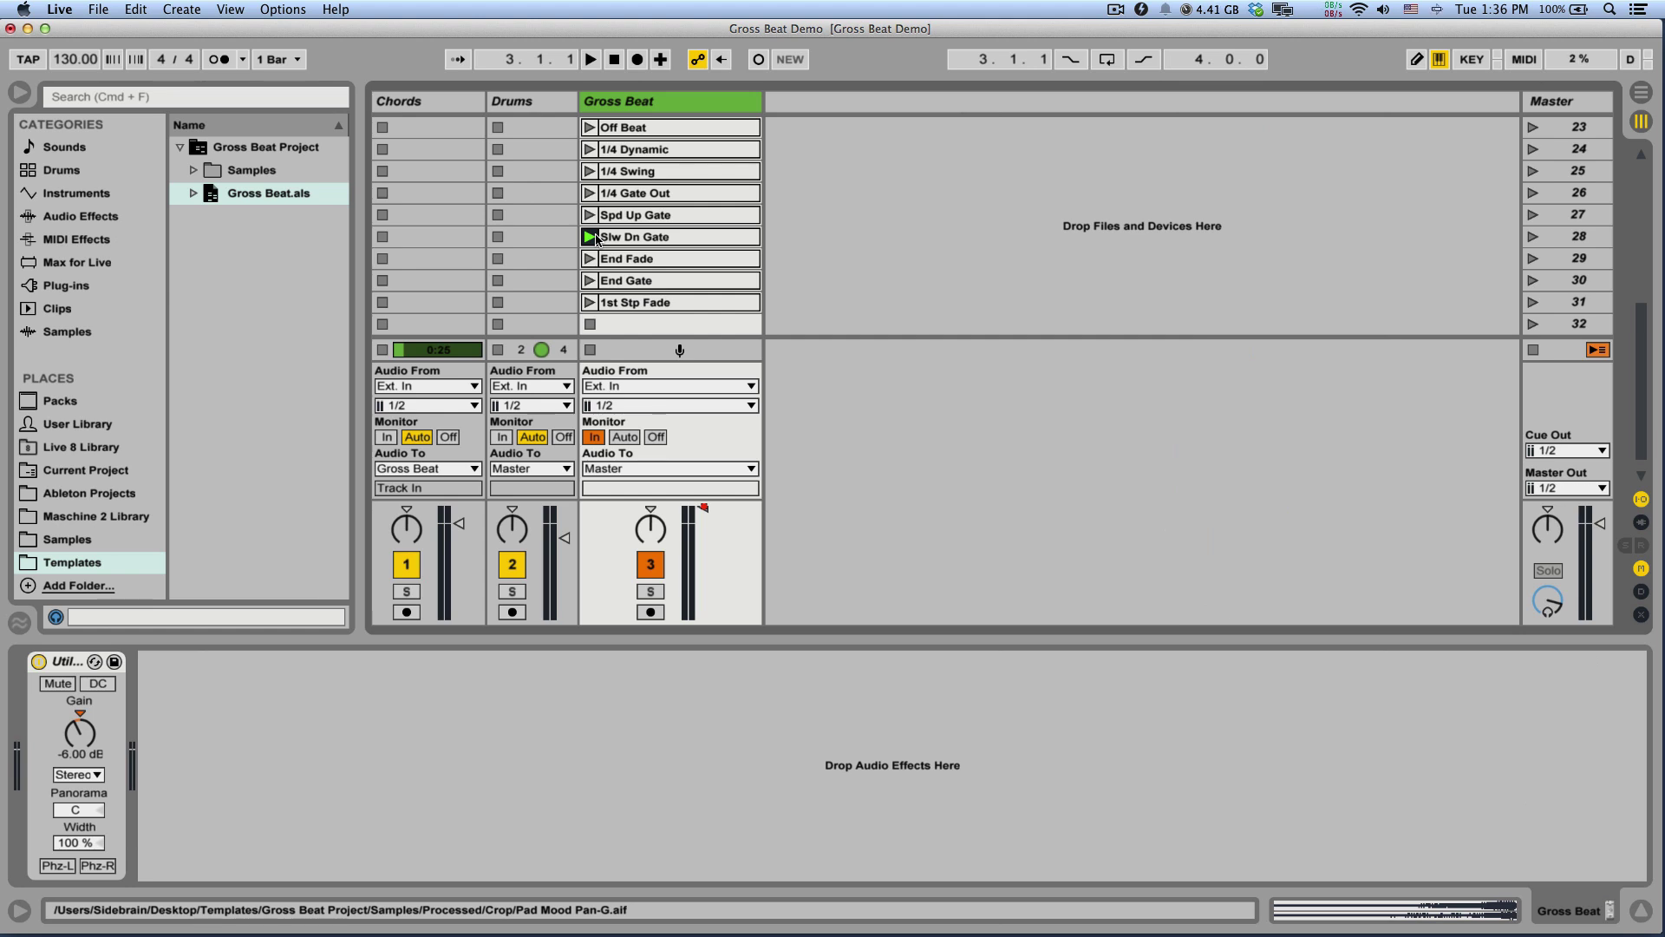
Show the Slw Dn Gate clip's Mixer Track Volume envelope and reveal its launch settings
{"action": "double_click", "coordinate": [671, 236]}
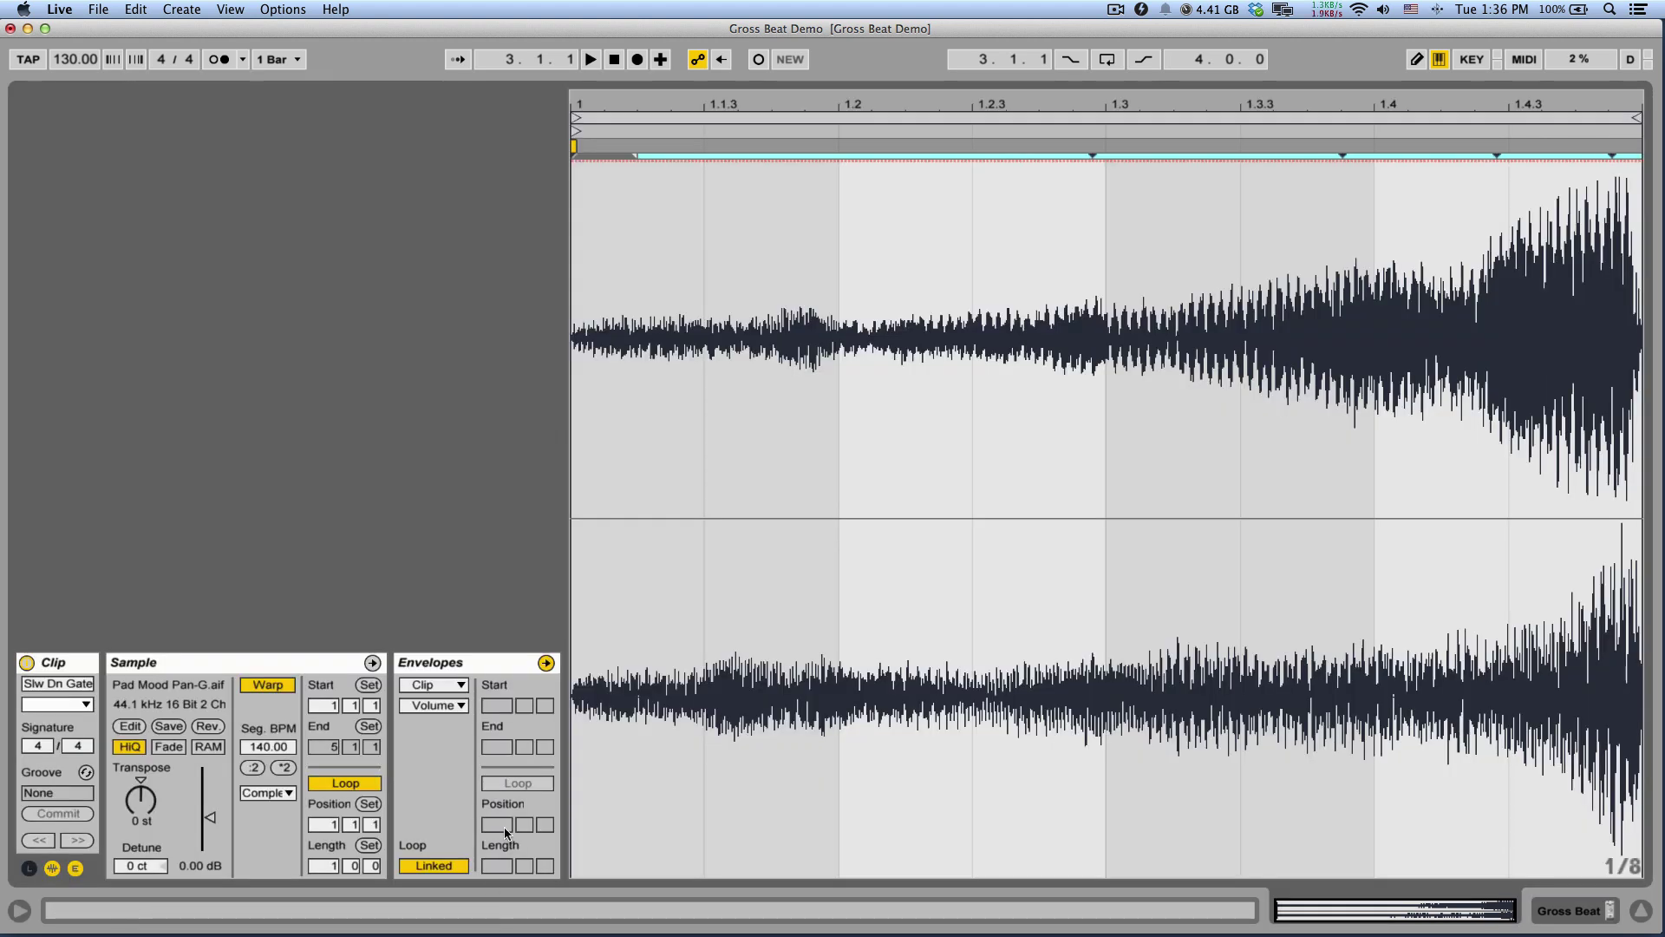
{"action": "left_click", "coordinate": [455, 686]}
{"action": "left_click", "coordinate": [455, 716]}
{"action": "left_click", "coordinate": [447, 705]}
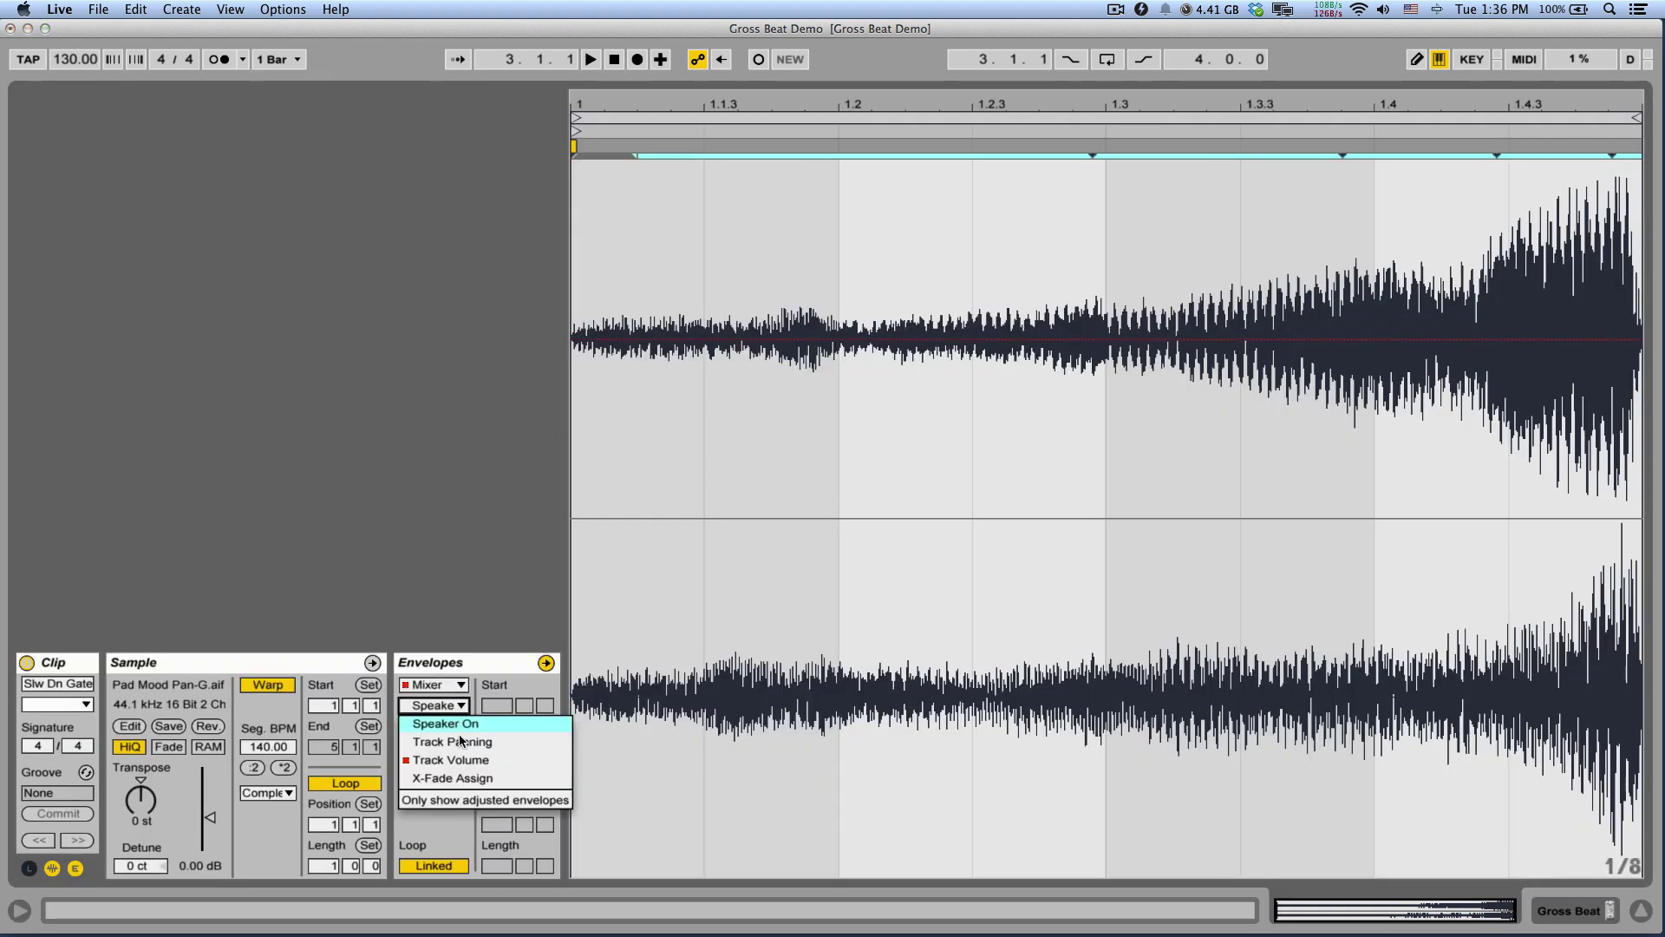
{"action": "left_click", "coordinate": [465, 761]}
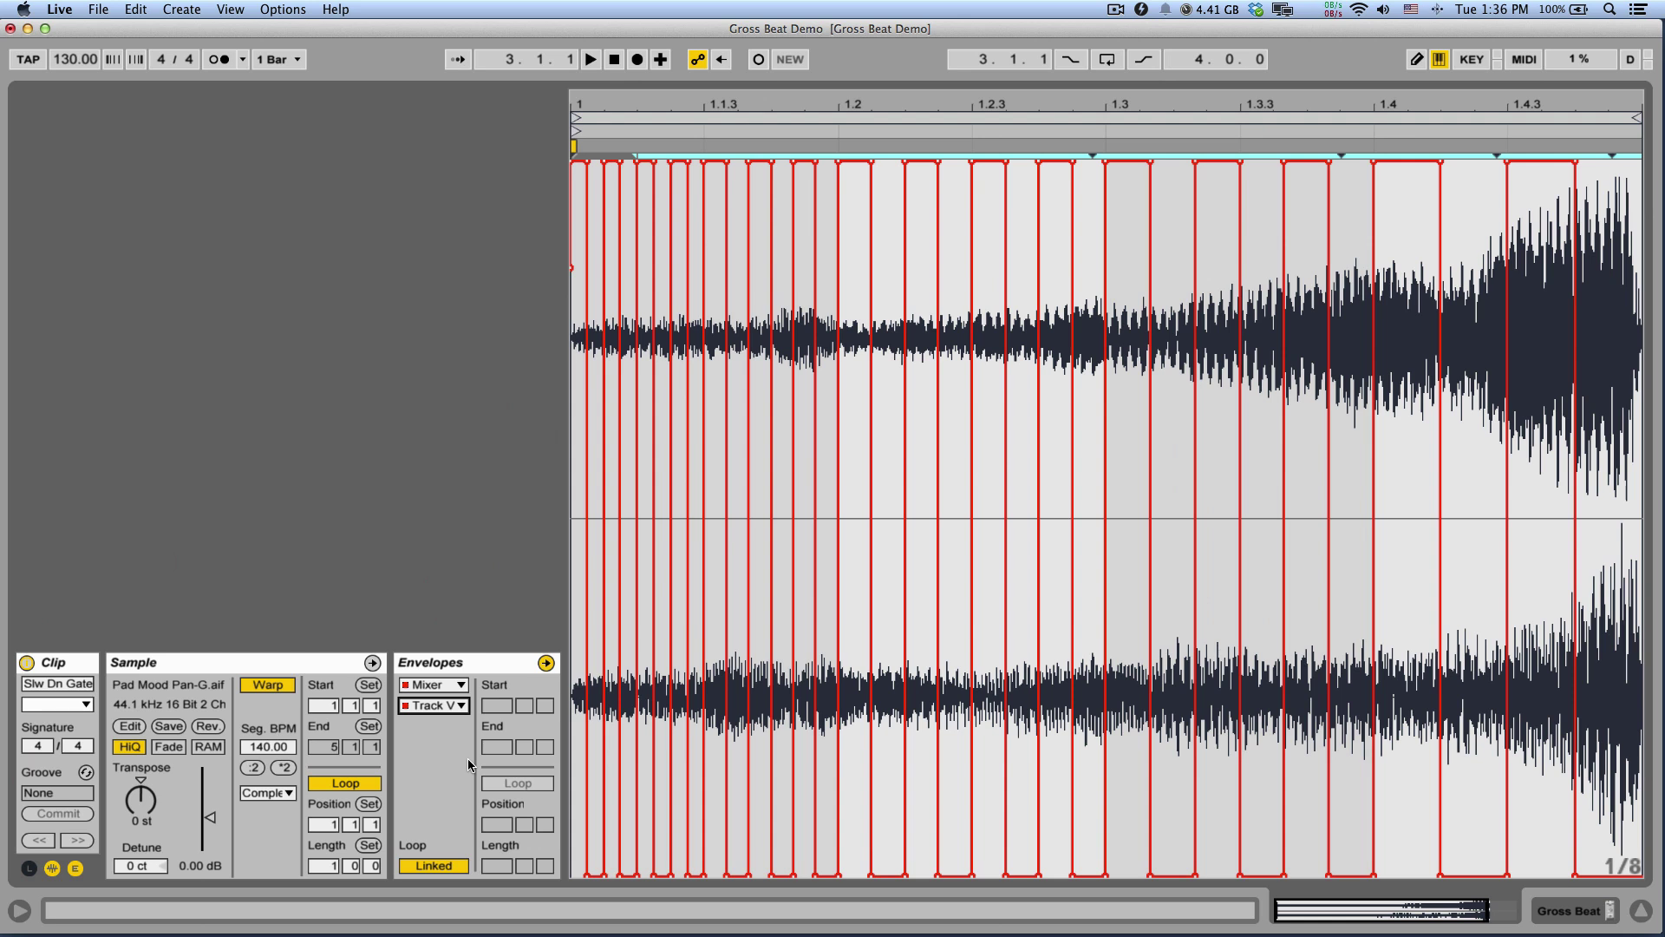
{"action": "left_click", "coordinate": [28, 868]}
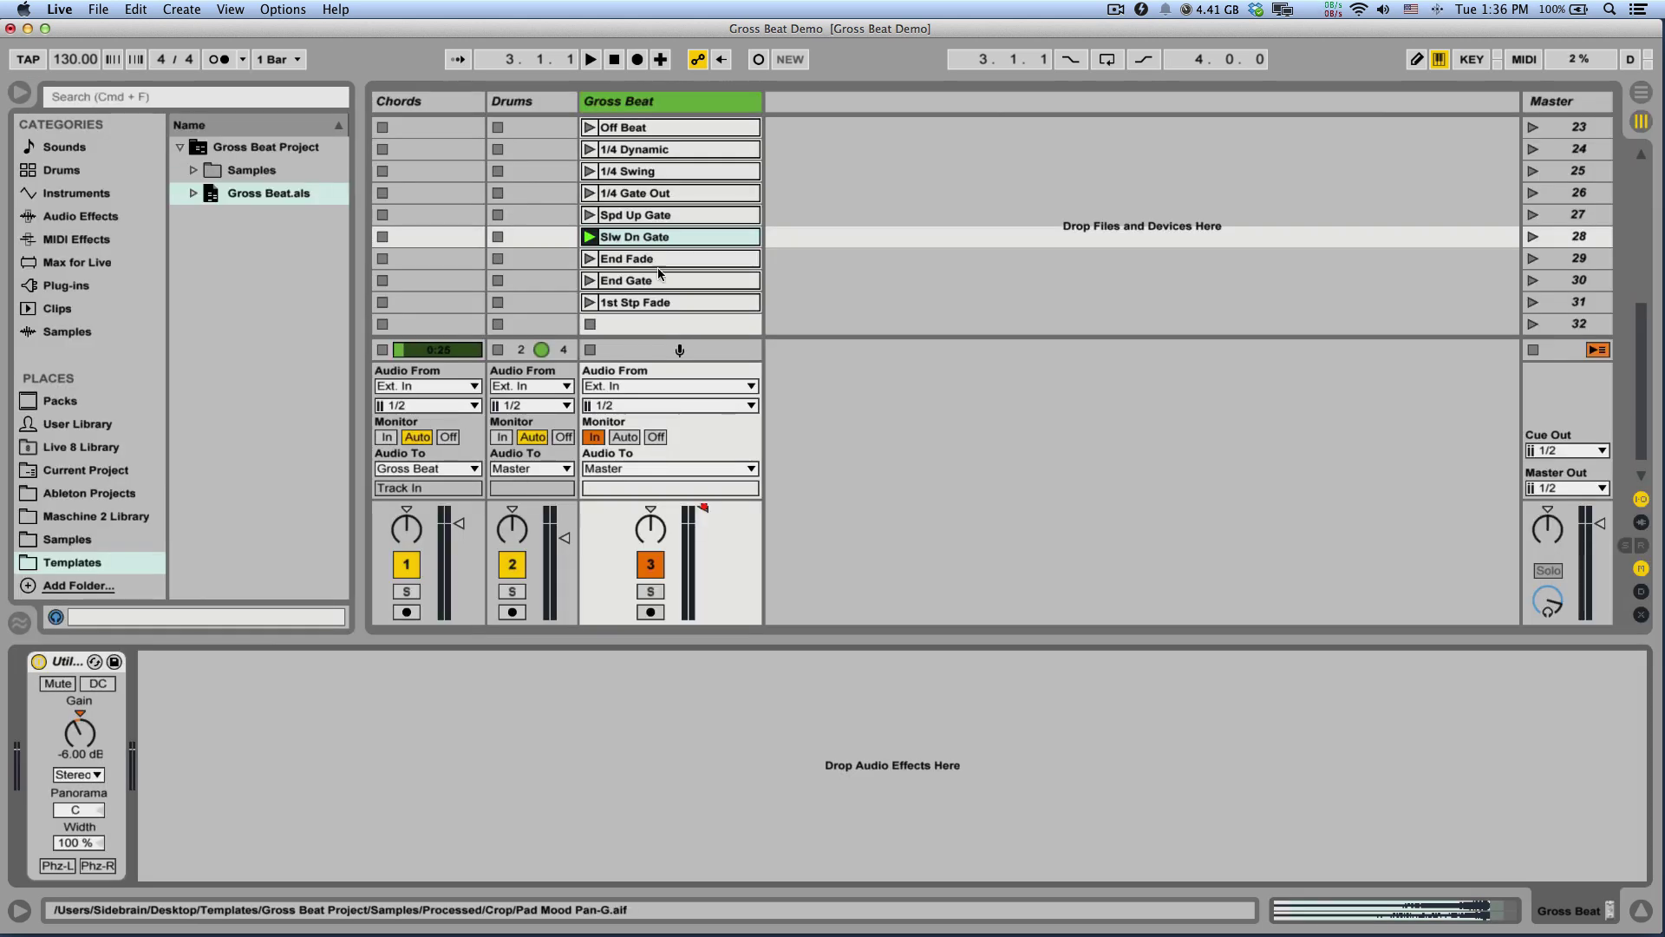
Arm transport recording and scroll the session grid back up to the first scenes
{"action": "left_click", "coordinate": [637, 59]}
{"action": "scroll", "coordinate": [707, 223], "scroll_direction": "up", "scroll_amount": 5}
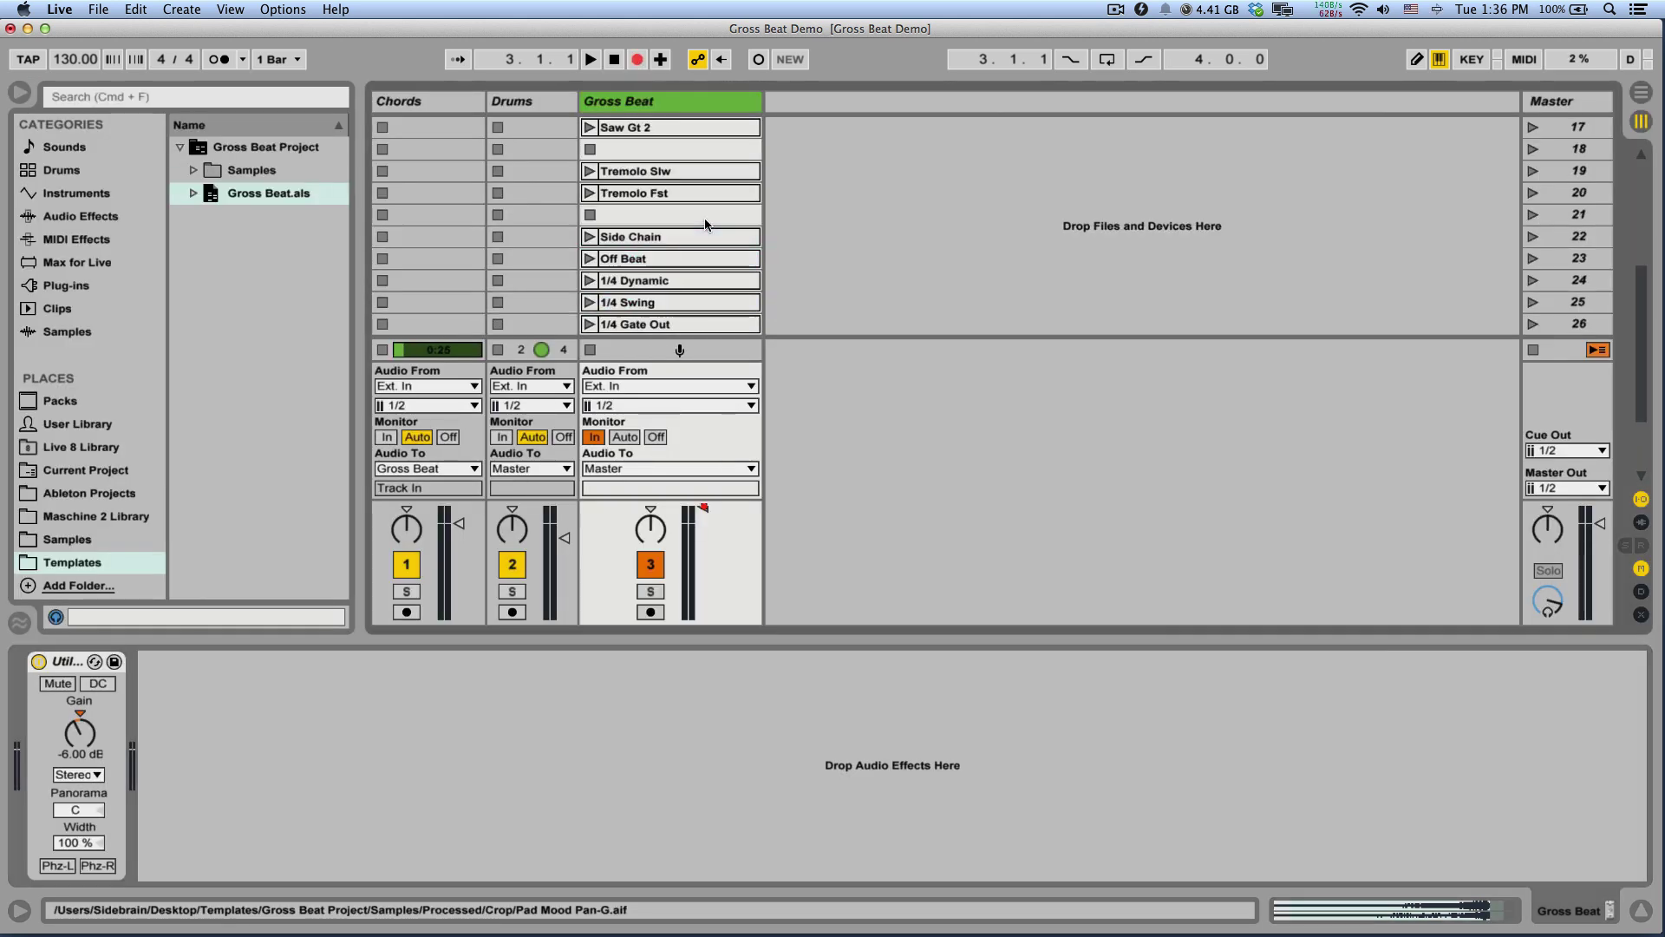
{"action": "scroll", "coordinate": [710, 229], "scroll_direction": "up", "scroll_amount": 5}
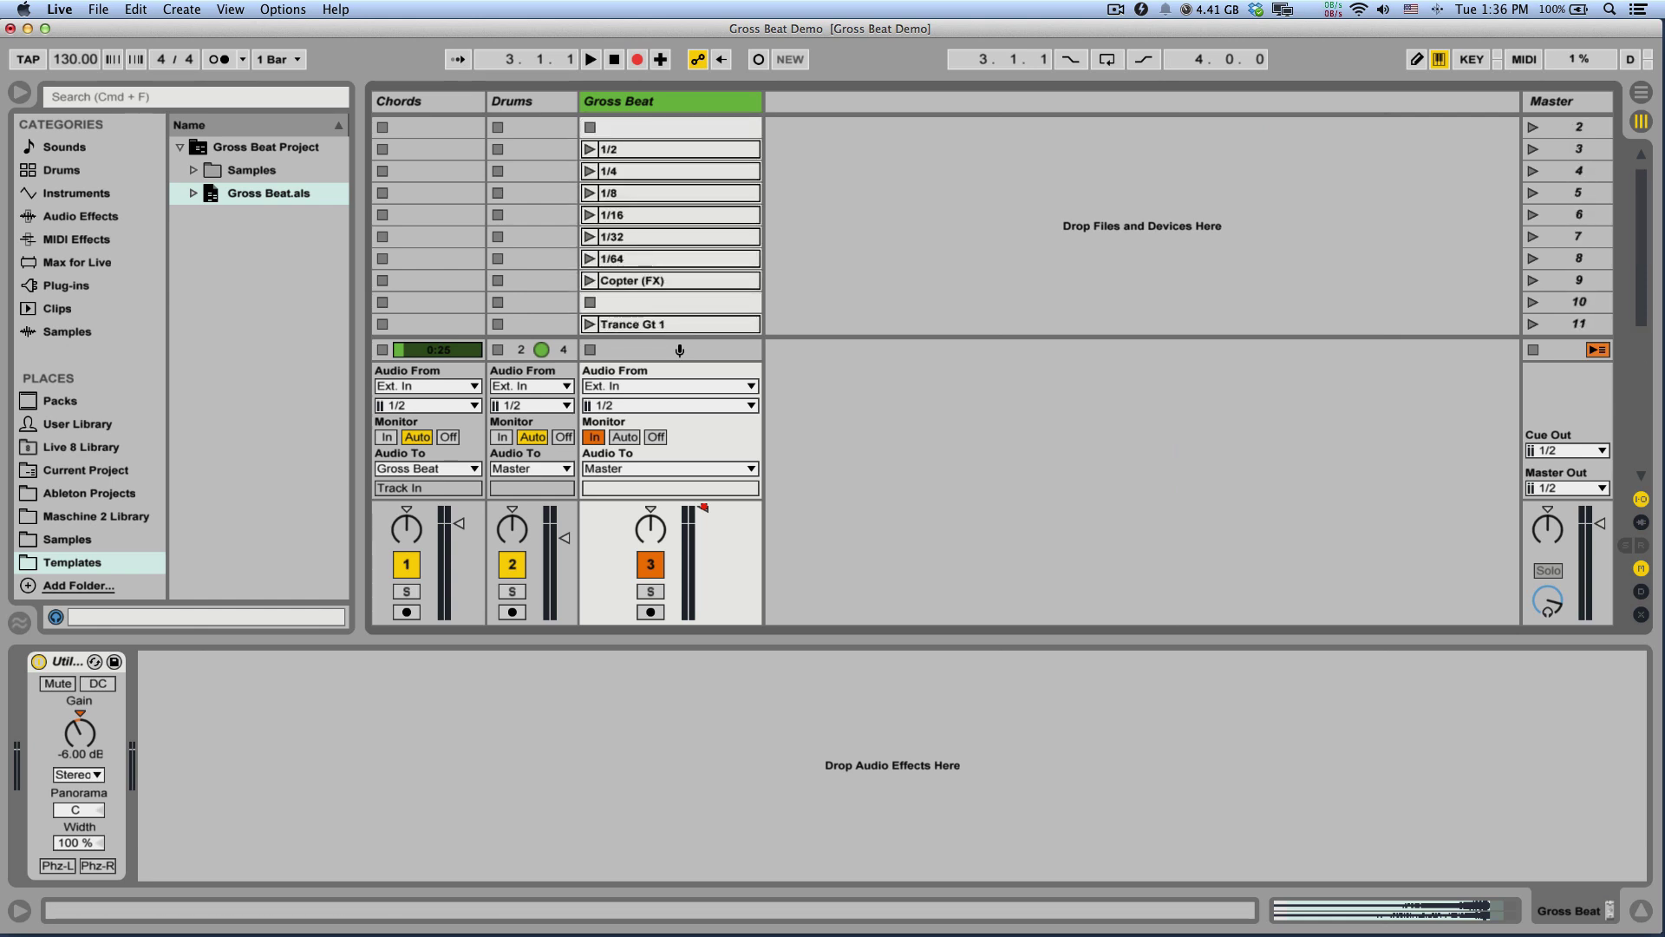